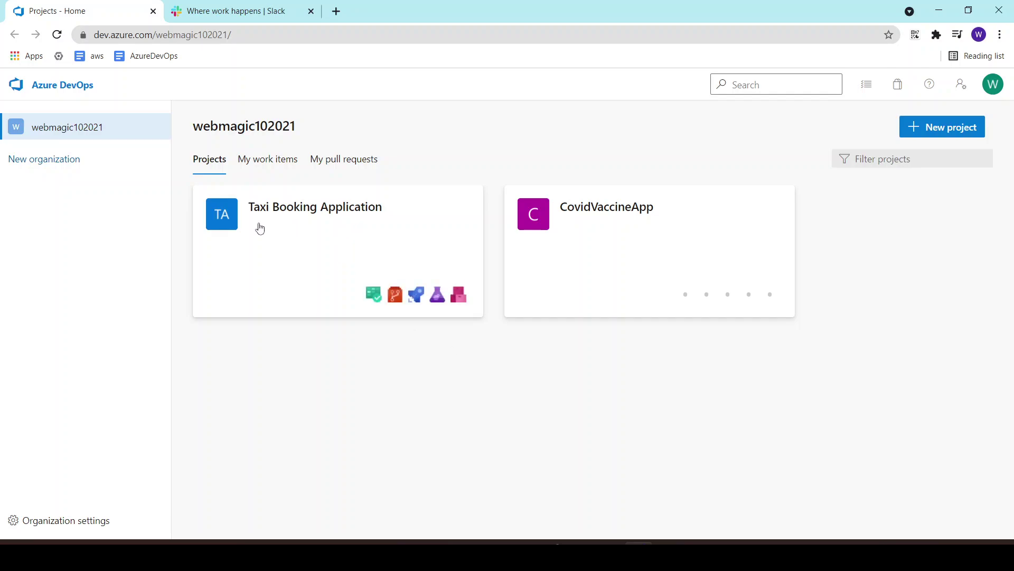
# Step: Open the Work items list of the Taxi Booking Application project in Azure DevOps
pyautogui.click(271, 8)
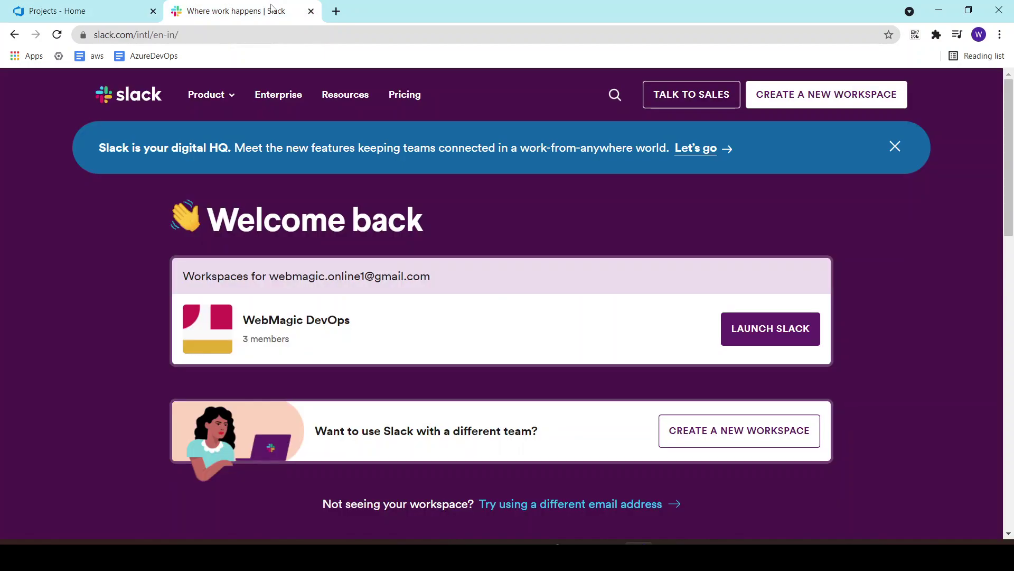
pyautogui.click(84, 10)
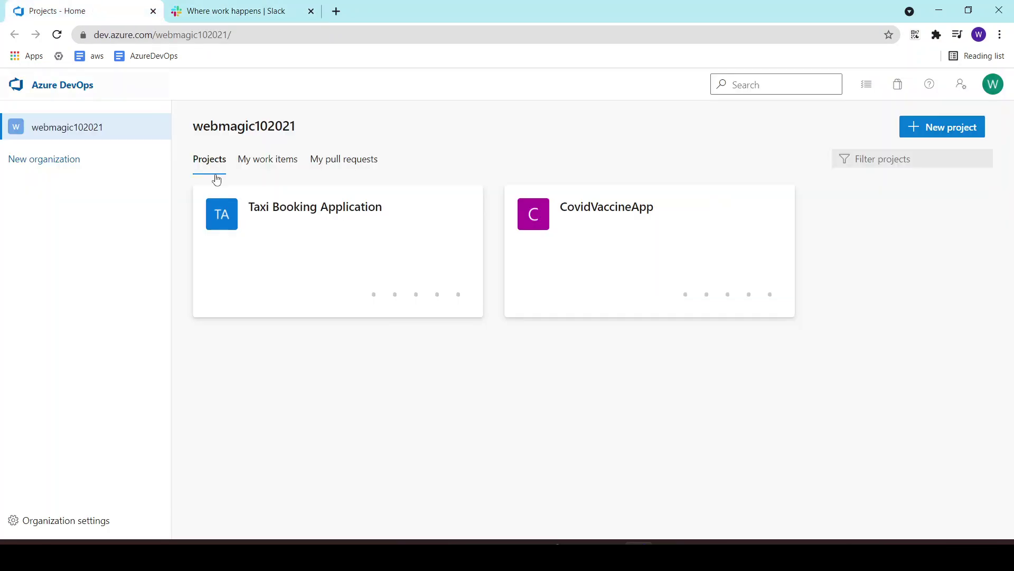
pyautogui.click(303, 210)
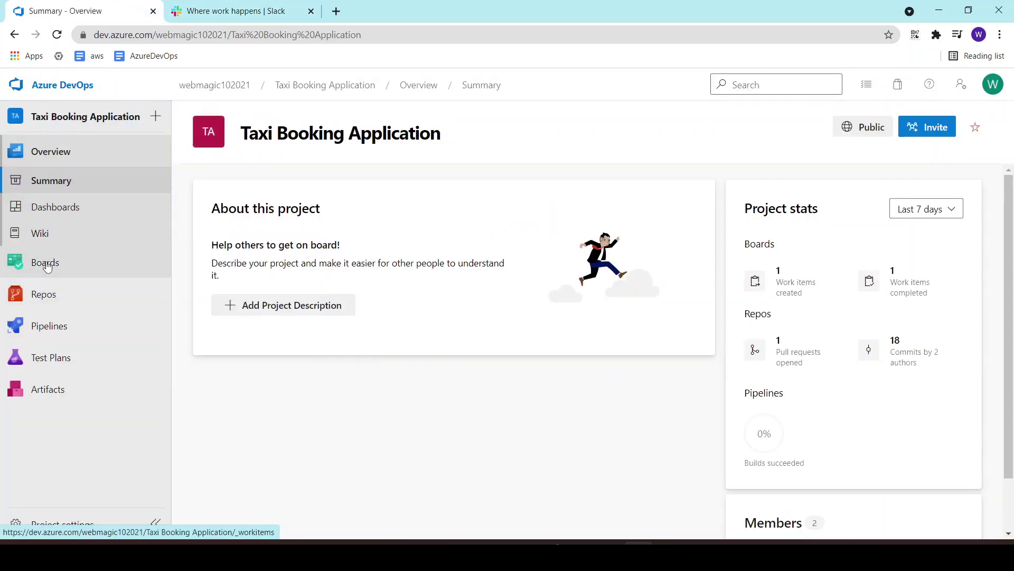
pyautogui.click(45, 263)
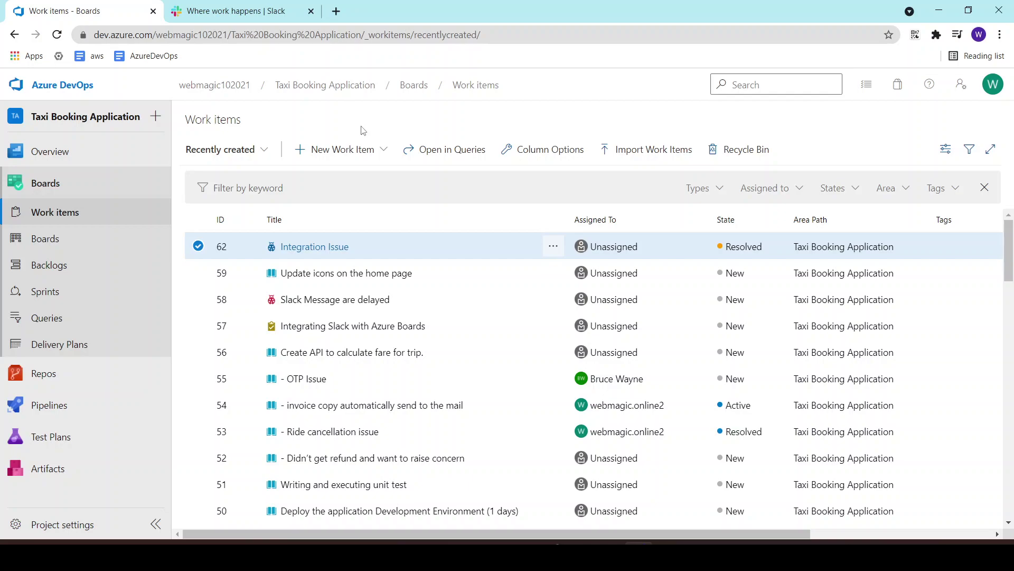
# Step: Launch the WebMagic DevOps workspace from the Welcome back page and close the old welcome tab
pyautogui.click(248, 11)
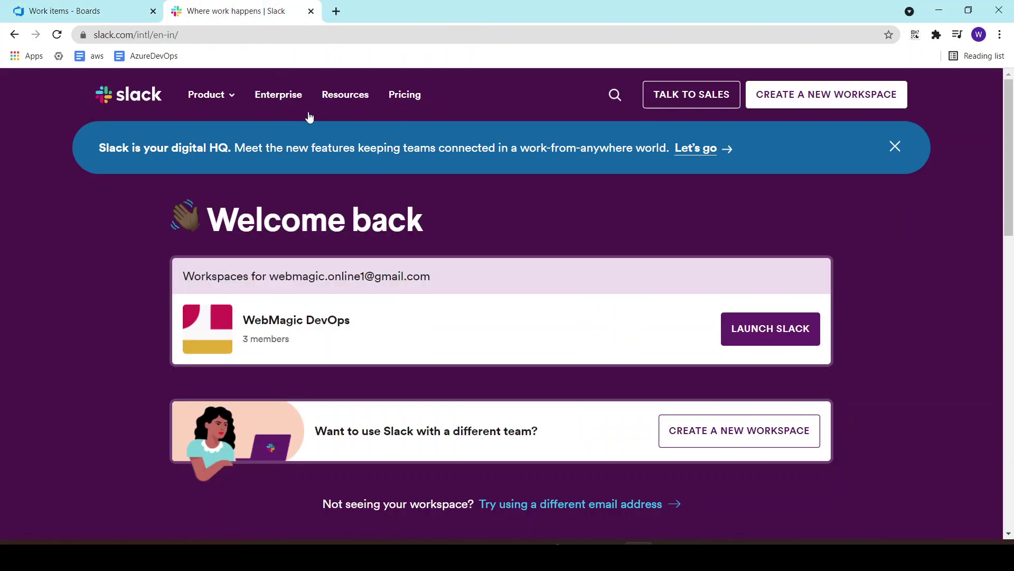
pyautogui.click(128, 12)
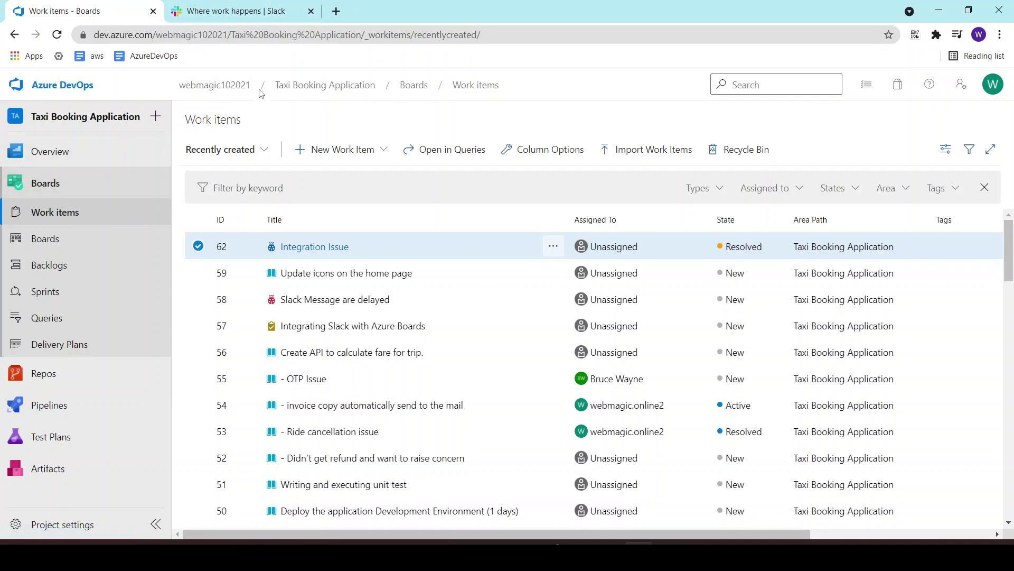
pyautogui.click(238, 13)
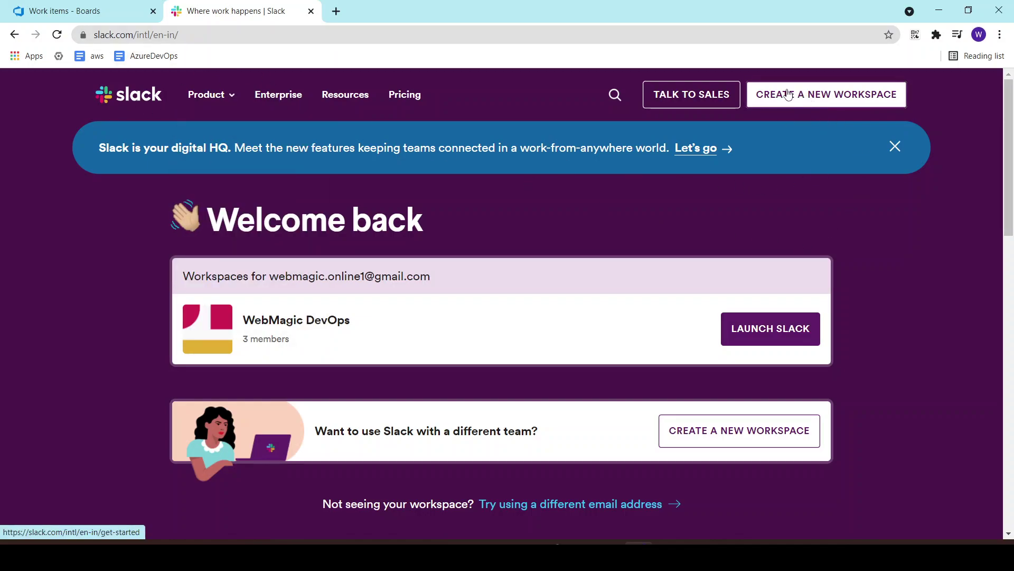
pyautogui.moveTo(399, 312); pyautogui.dragTo(214, 335)
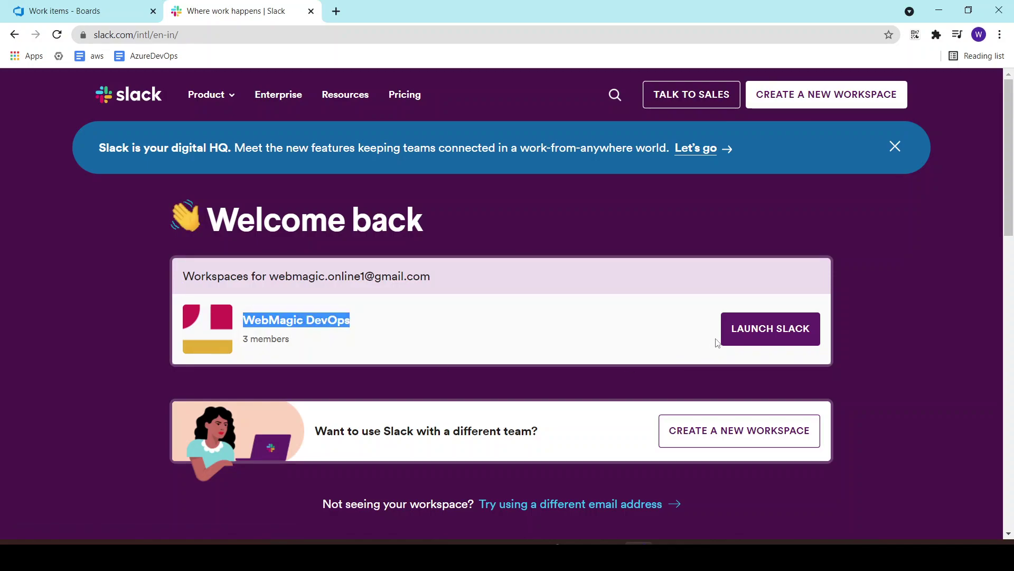
pyautogui.click(755, 332)
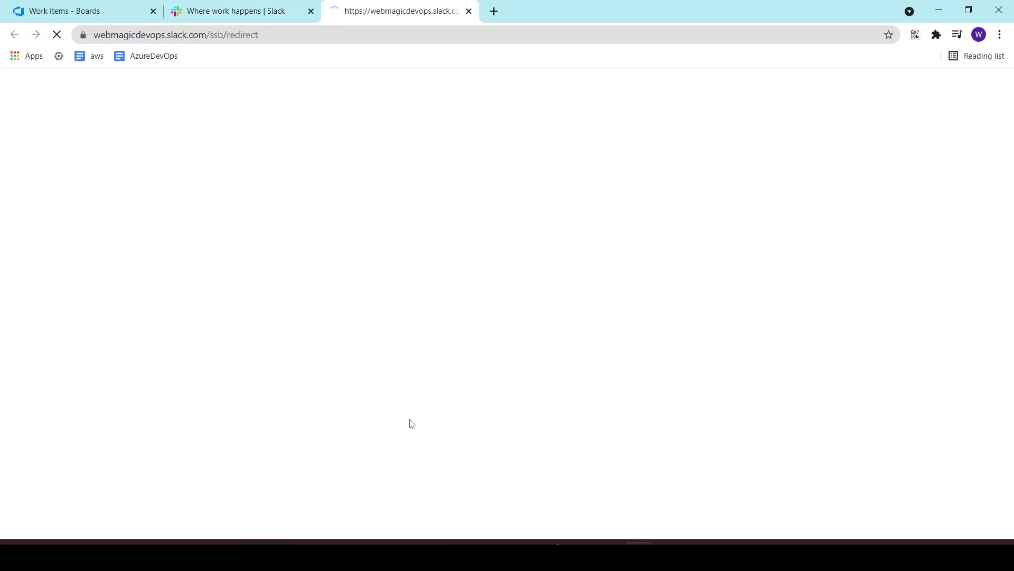
pyautogui.click(310, 11)
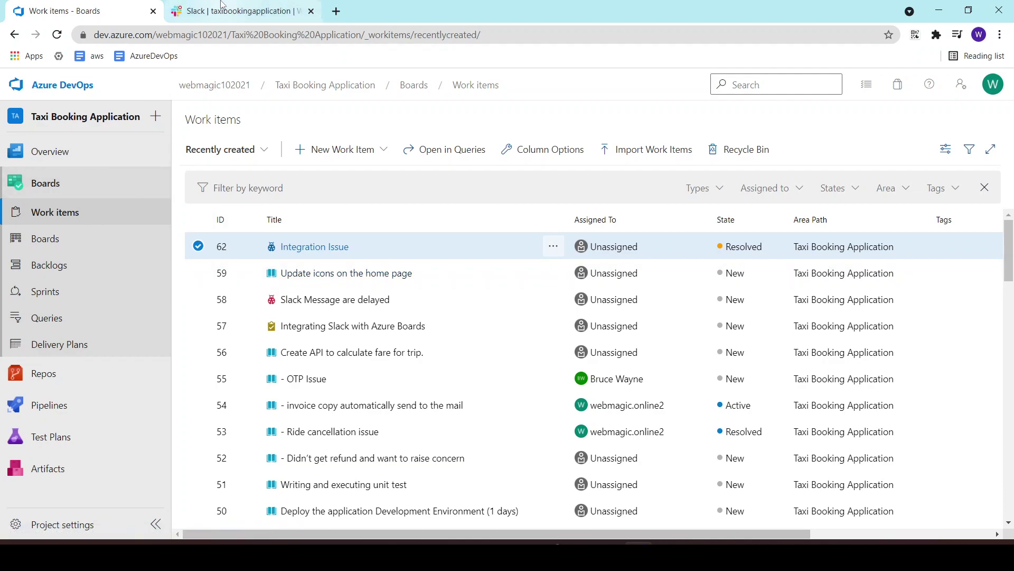
# Step: Reach the Azure Boards app page through Manage apps and an 'azure' App Directory search
pyautogui.click(224, 7)
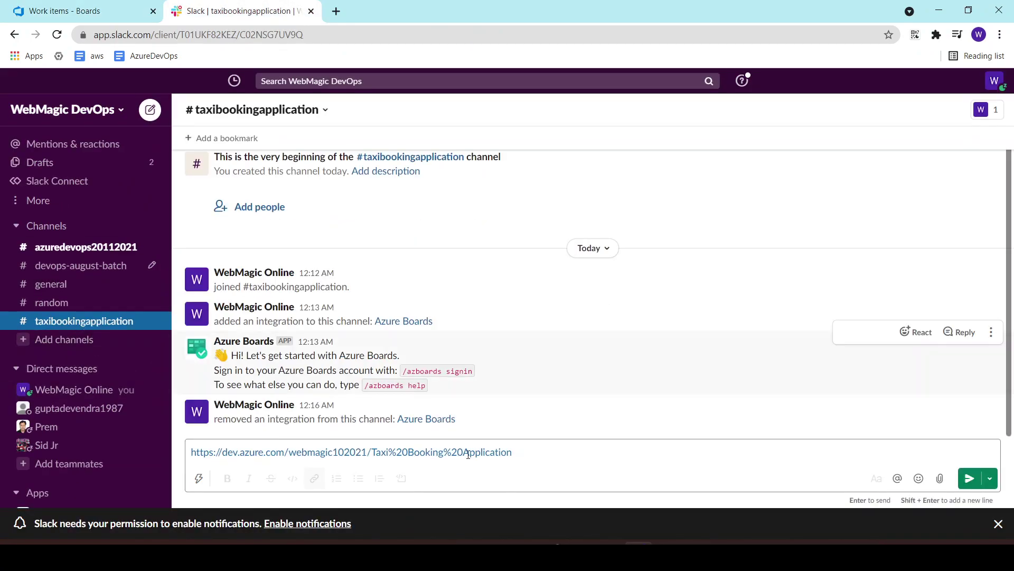
pyautogui.click(534, 458)
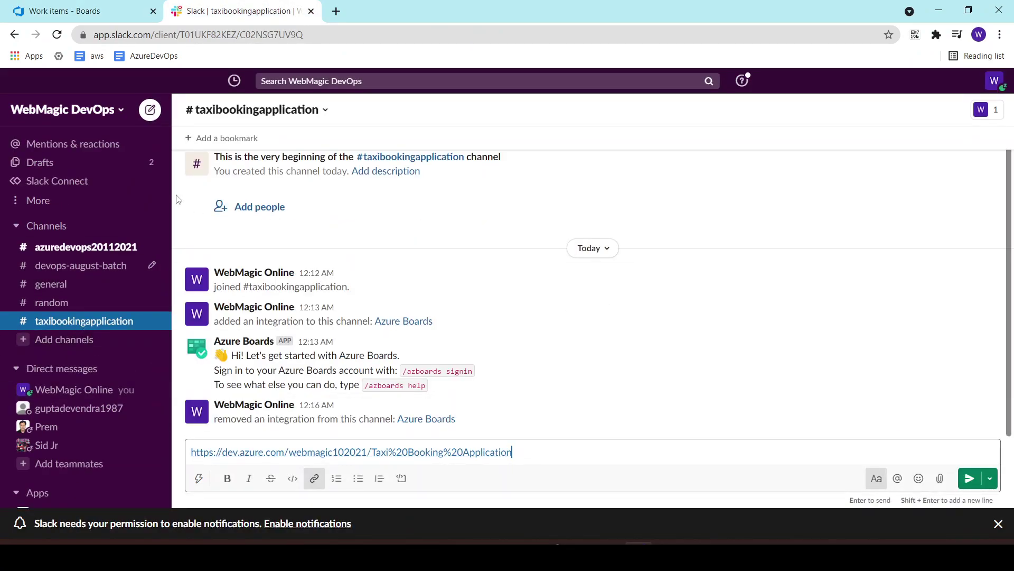
pyautogui.click(64, 110)
pyautogui.moveTo(155, 338)
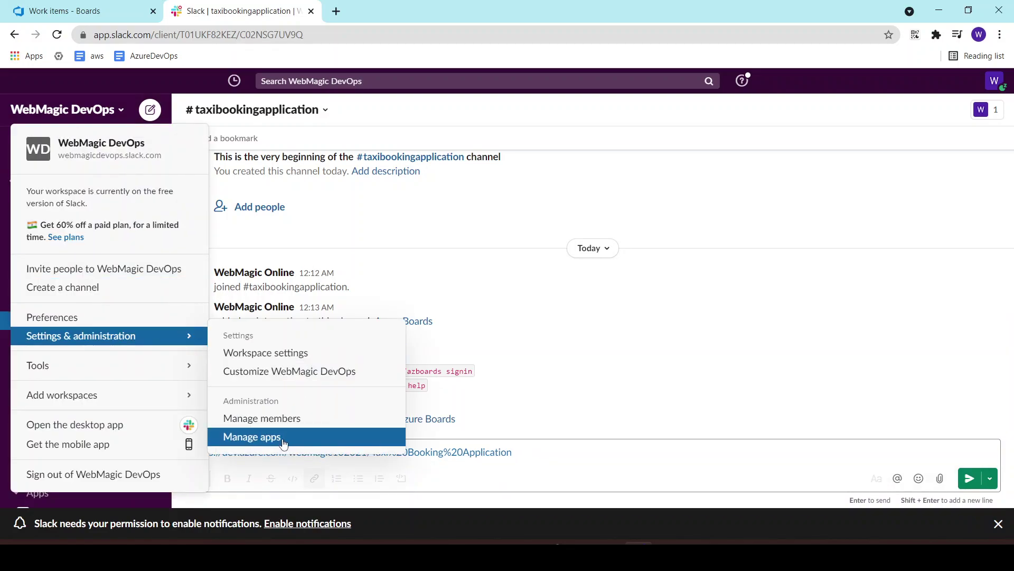
pyautogui.click(284, 439)
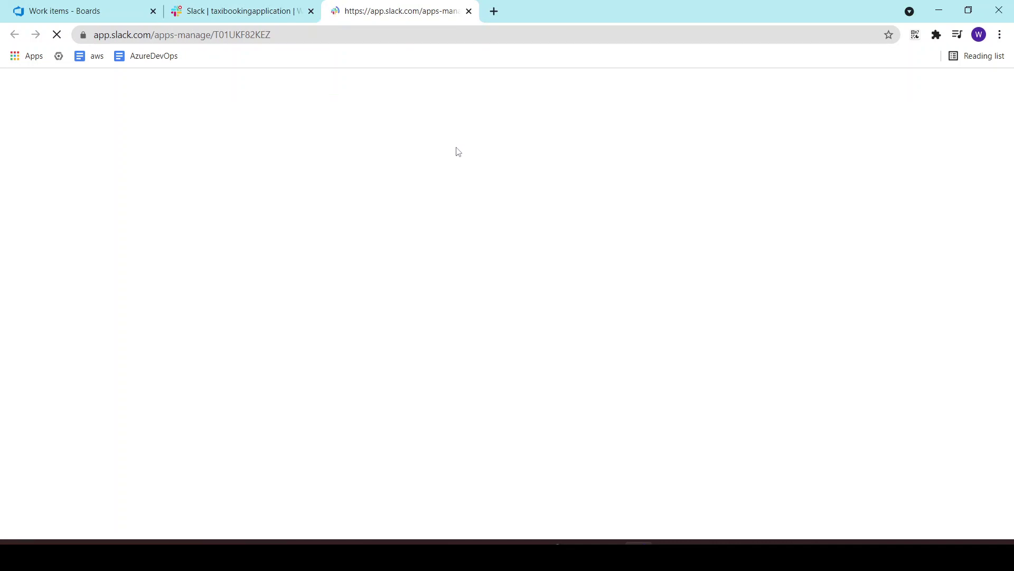
pyautogui.click(577, 89)
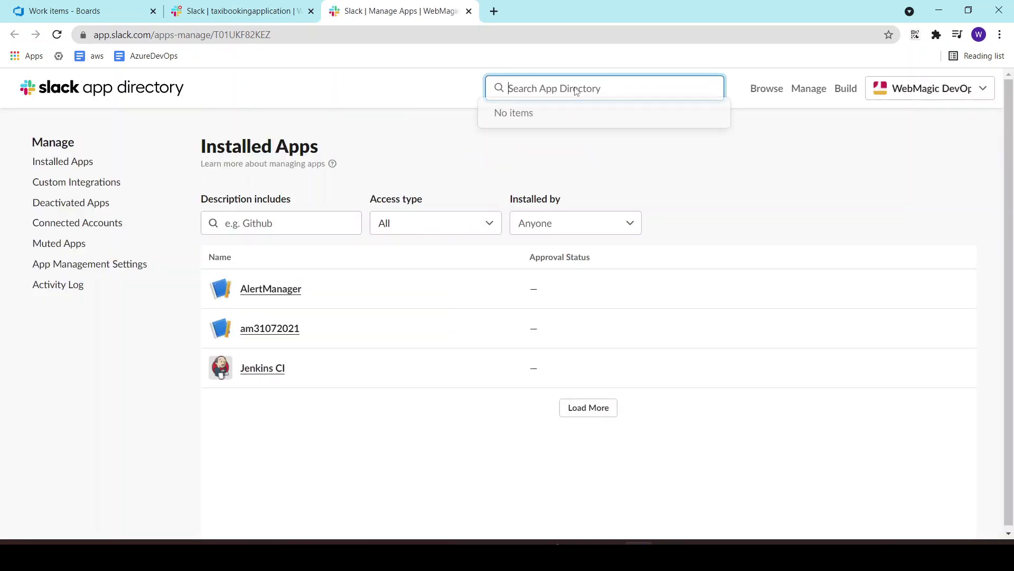
pyautogui.write('azure')
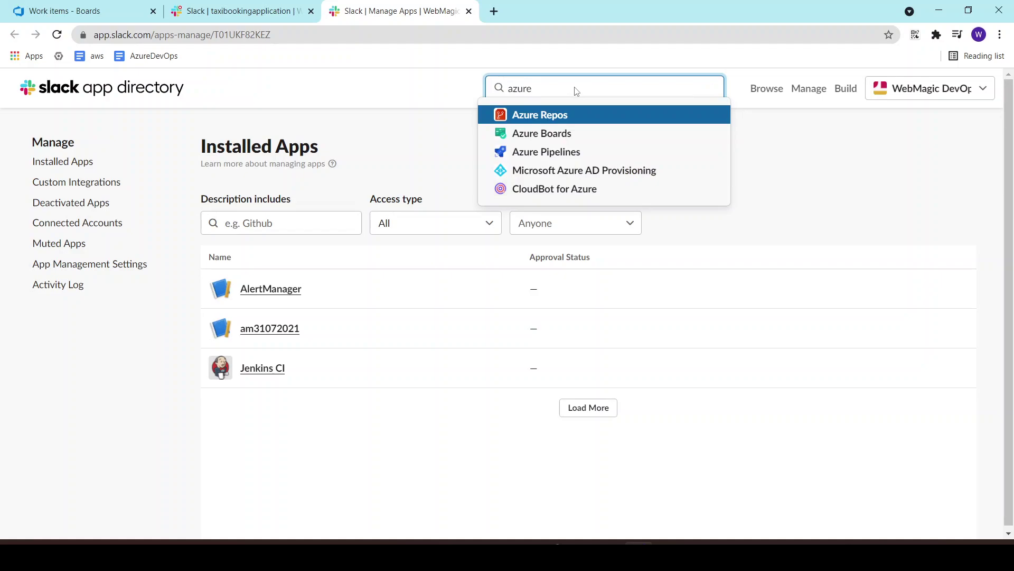
pyautogui.click(551, 136)
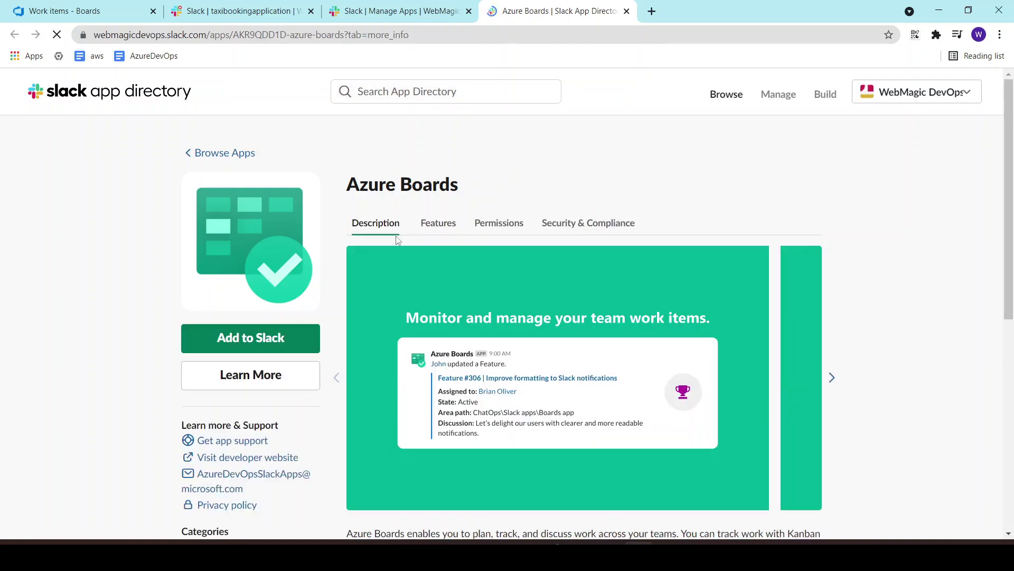
pyautogui.scroll(-1, 397, 240)
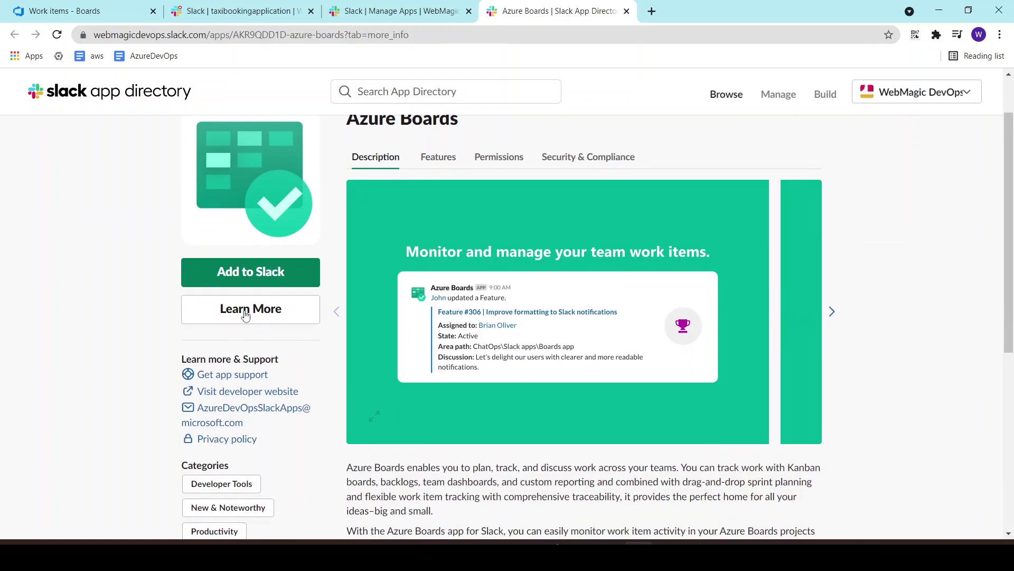
# Step: Add Azure Boards to Slack, allowing it to post to #taxibookingapplication
pyautogui.click(251, 285)
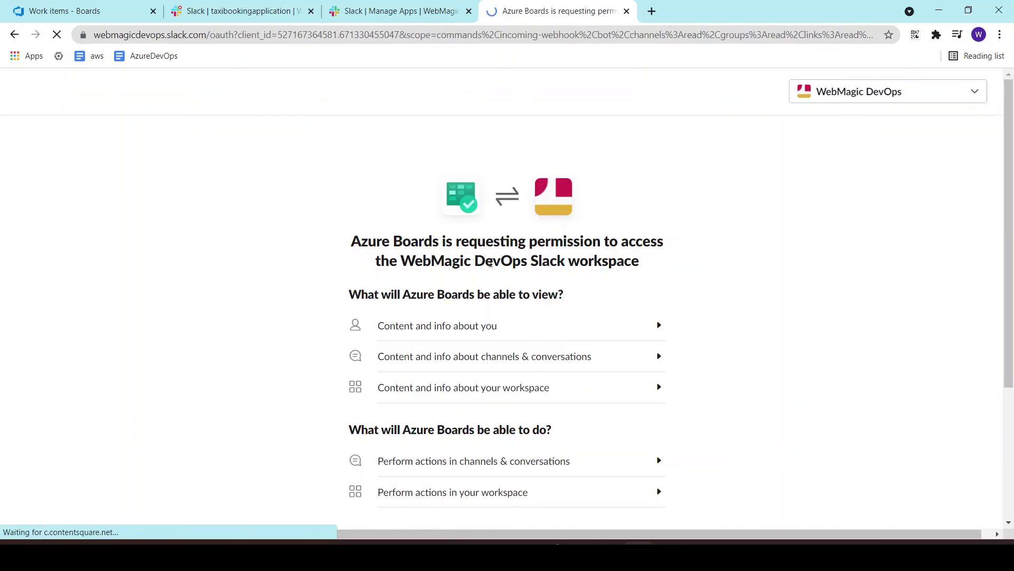
pyautogui.scroll(-4, 491, 280)
pyautogui.click(500, 398)
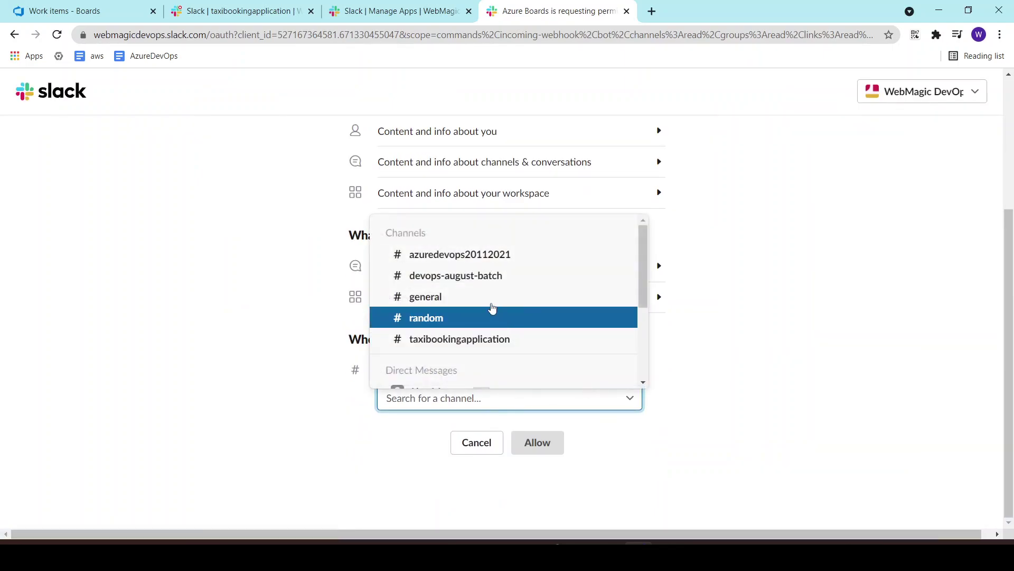
pyautogui.click(481, 341)
pyautogui.click(530, 447)
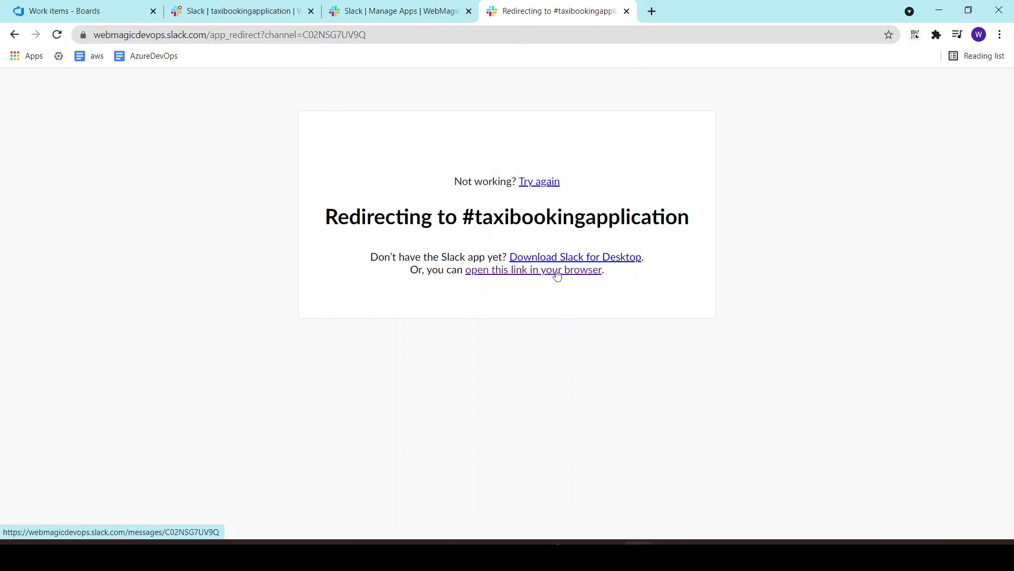
# Step: Clear the draft and send the /azboards signin command in #taxibookingapplication
pyautogui.click(558, 272)
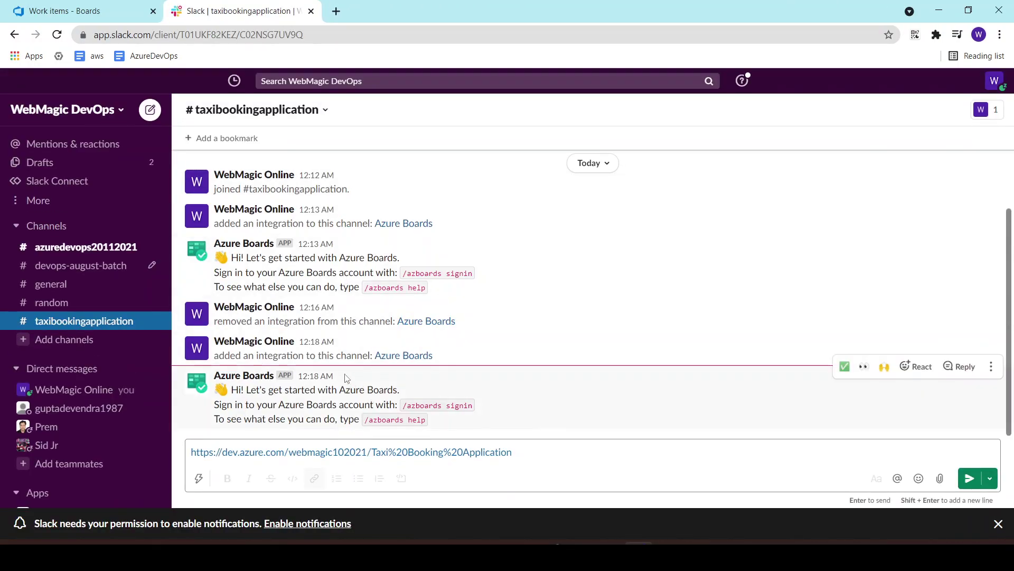
pyautogui.click(538, 453)
pyautogui.hotkey('ctrl', 'a')
pyautogui.press('BackSpace')
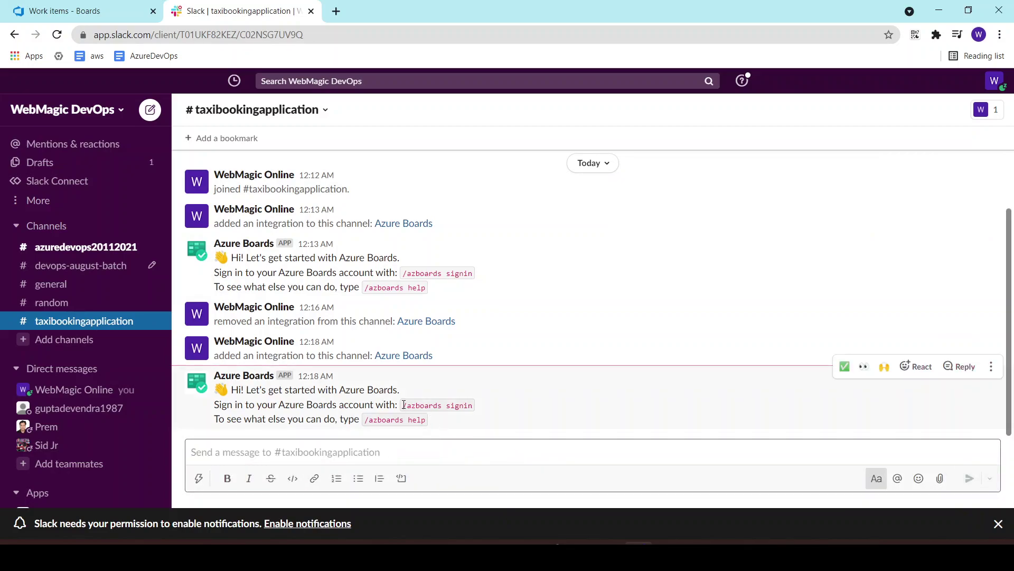
pyautogui.moveTo(404, 405); pyautogui.dragTo(478, 408)
pyautogui.hotkey('ctrl', 'c')
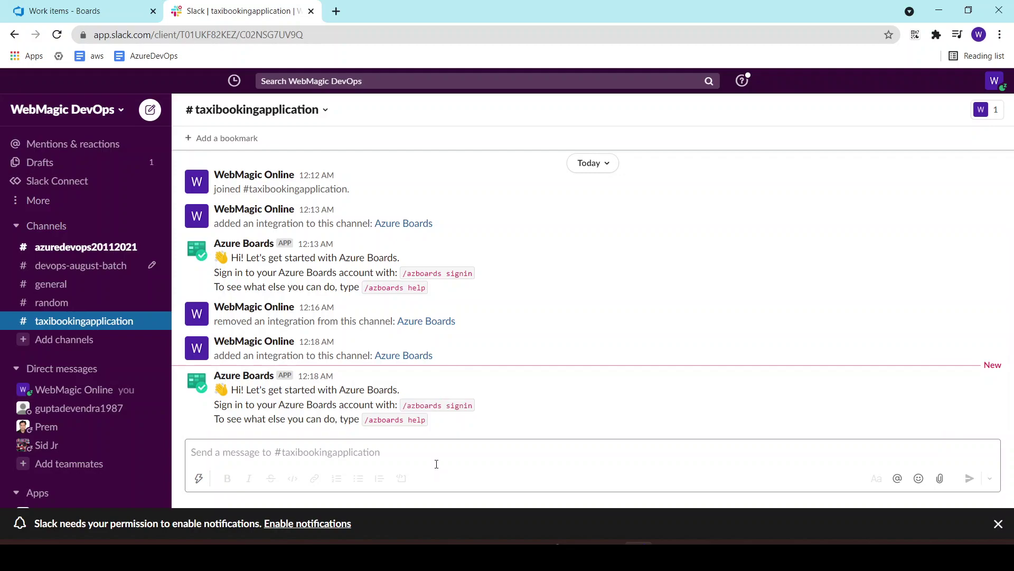
pyautogui.click(436, 464)
pyautogui.hotkey('ctrl', 'v')
pyautogui.press('Return')
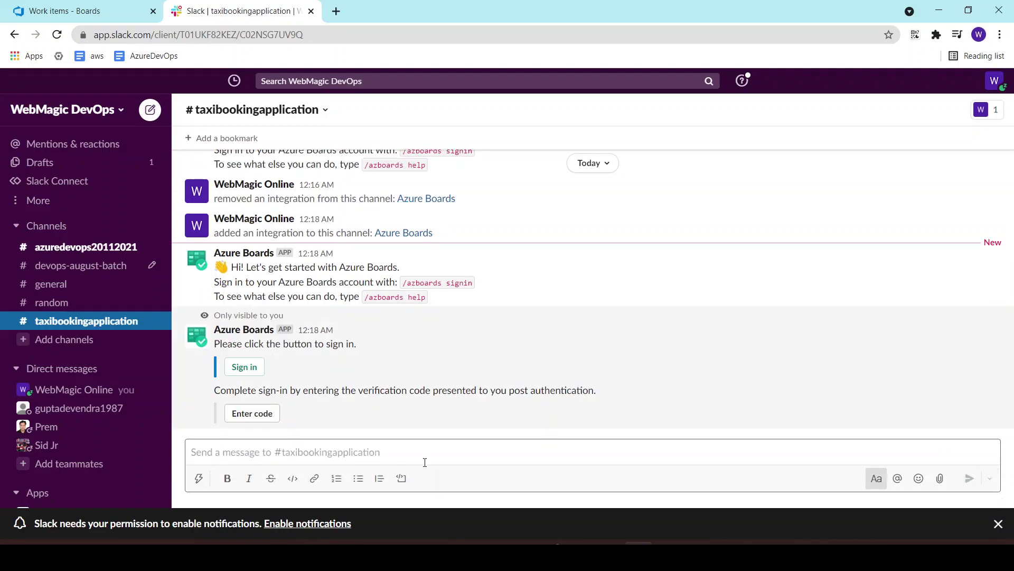
# Step: Sign in to Azure Boards by copying the verification code and submitting it in Slack
pyautogui.click(249, 365)
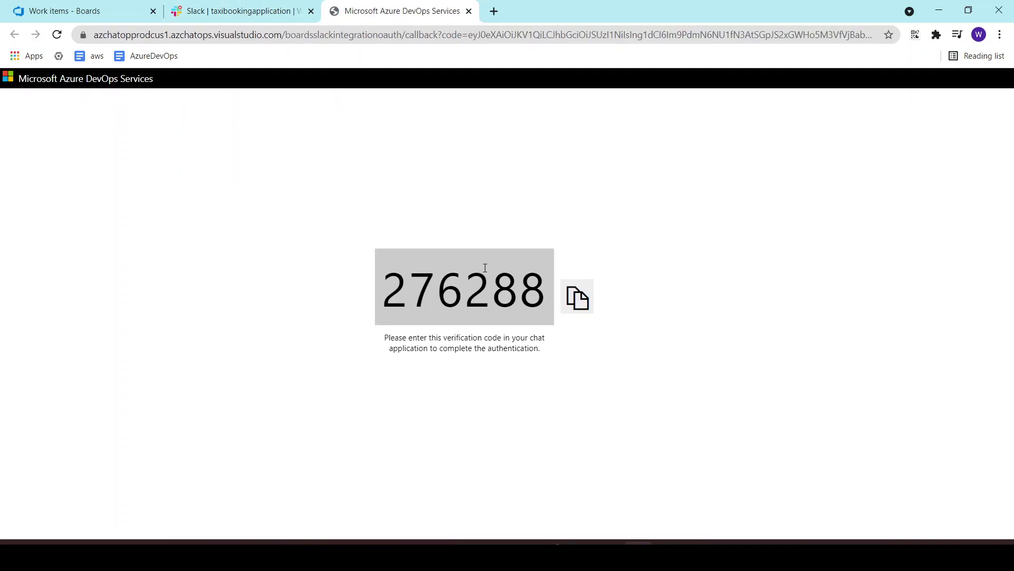
pyautogui.doubleClick(485, 268)
pyautogui.hotkey('ctrl', 'c')
pyautogui.click(243, 11)
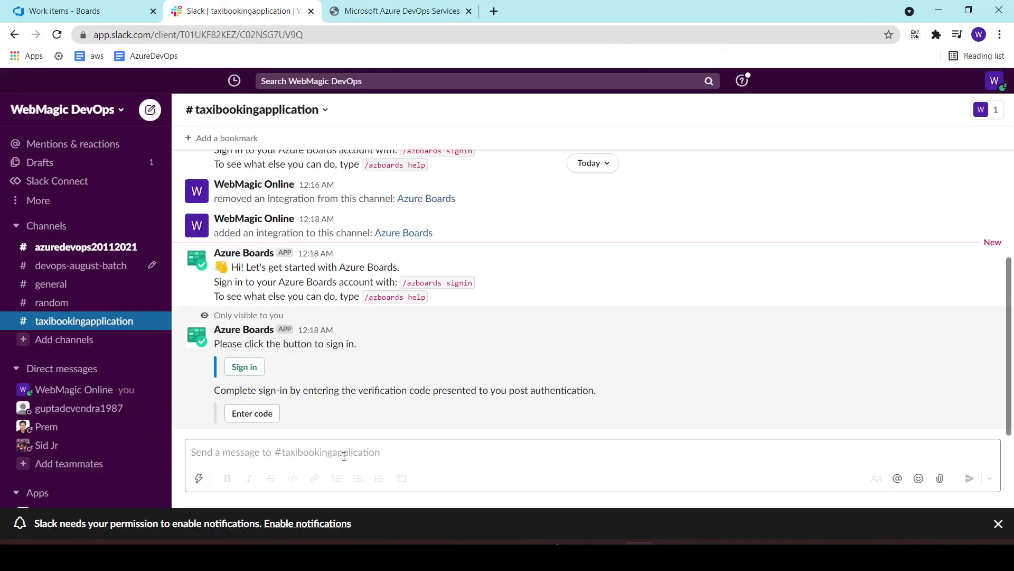
pyautogui.click(255, 418)
pyautogui.hotkey('ctrl', 'v')
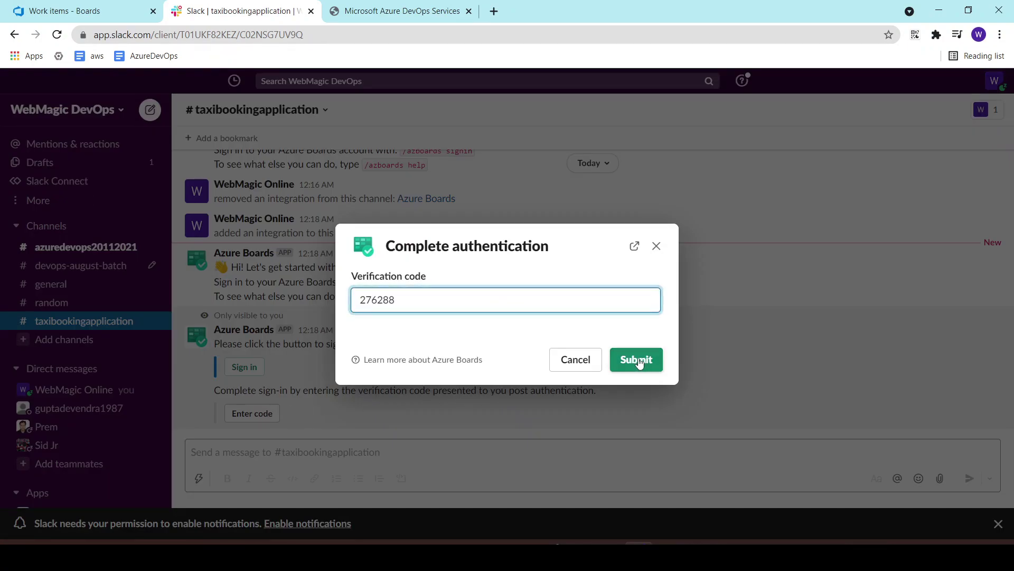
pyautogui.click(639, 362)
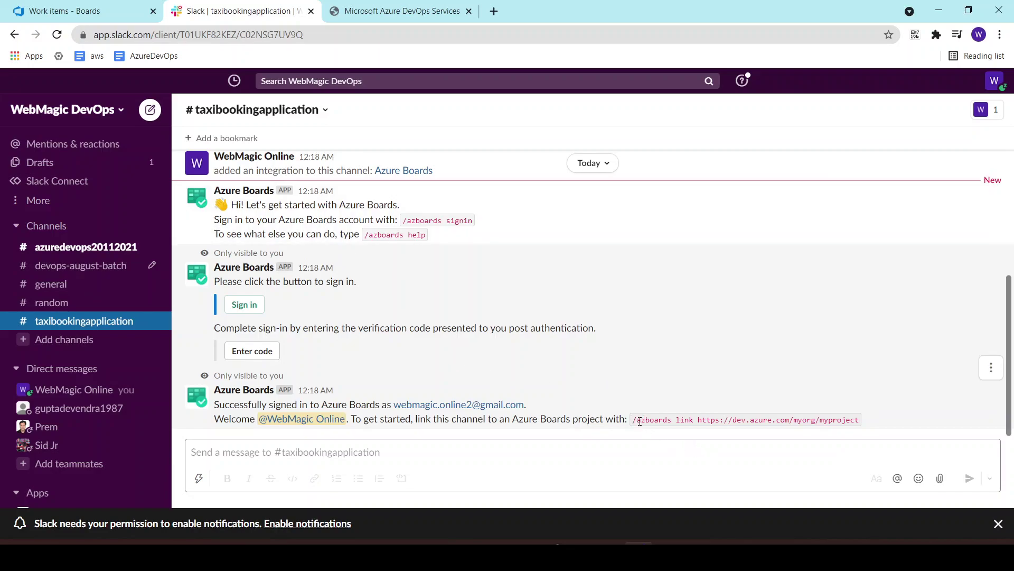
# Step: Enter the /azboards link command in the channel's message box
pyautogui.moveTo(636, 419); pyautogui.dragTo(699, 421)
pyautogui.click(658, 422)
pyautogui.hotkey('ctrl', 'c')
pyautogui.click(589, 391)
pyautogui.hotkey('ctrl', 'v')
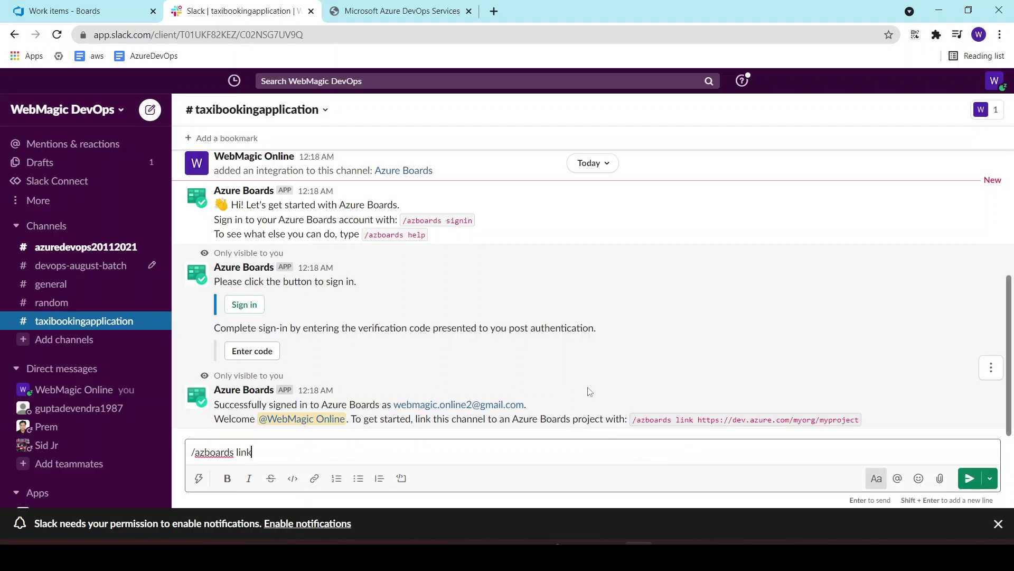
# Step: Append the Taxi Booking Application project URL from Azure DevOps and send the link command
pyautogui.click(106, 11)
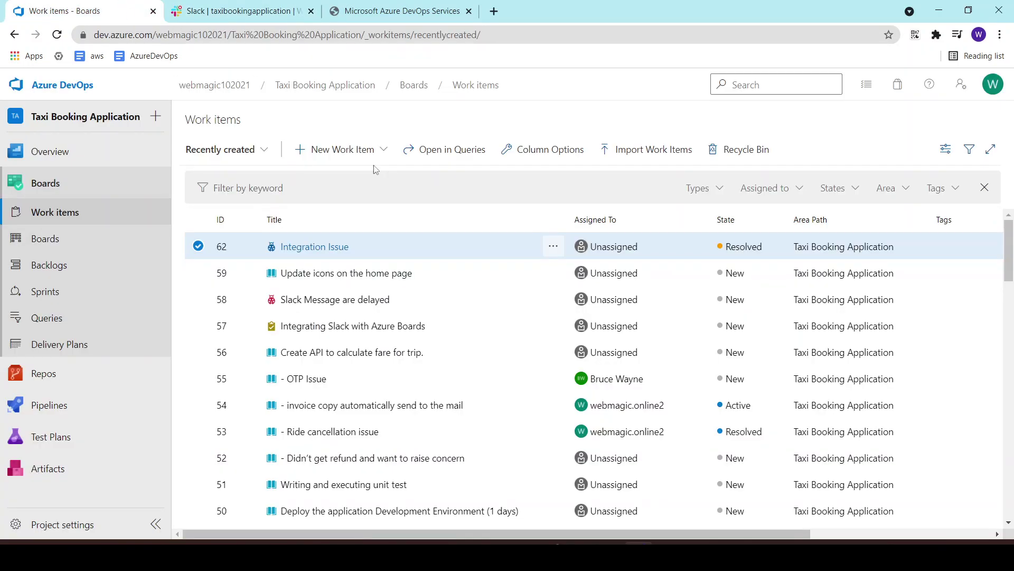
pyautogui.click(231, 37)
pyautogui.hotkey('ctrl', 'c')
pyautogui.click(244, 8)
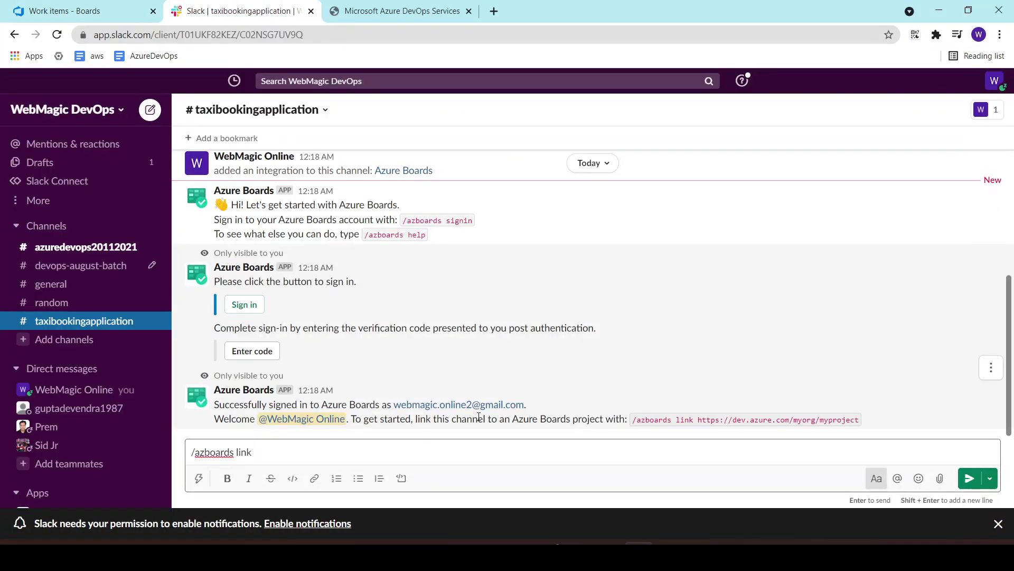
pyautogui.hotkey('ctrl', 'v')
pyautogui.press('Return')
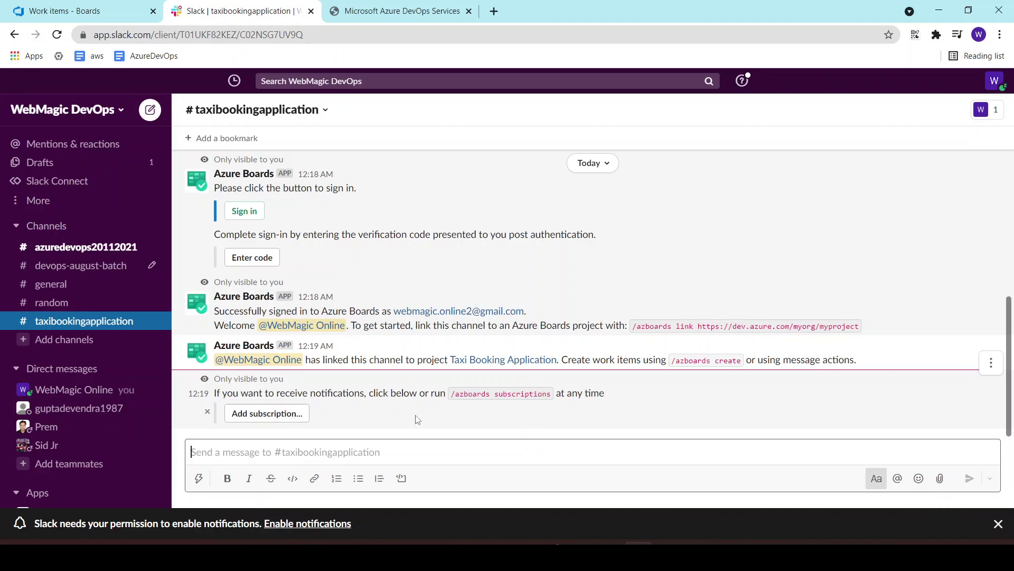
pyautogui.click(89, 11)
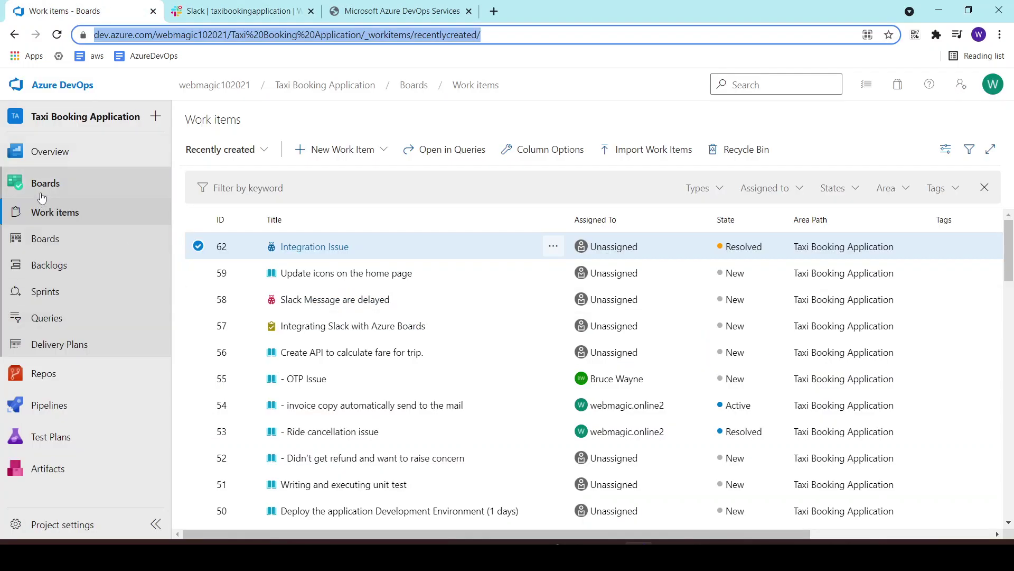
pyautogui.click(269, 3)
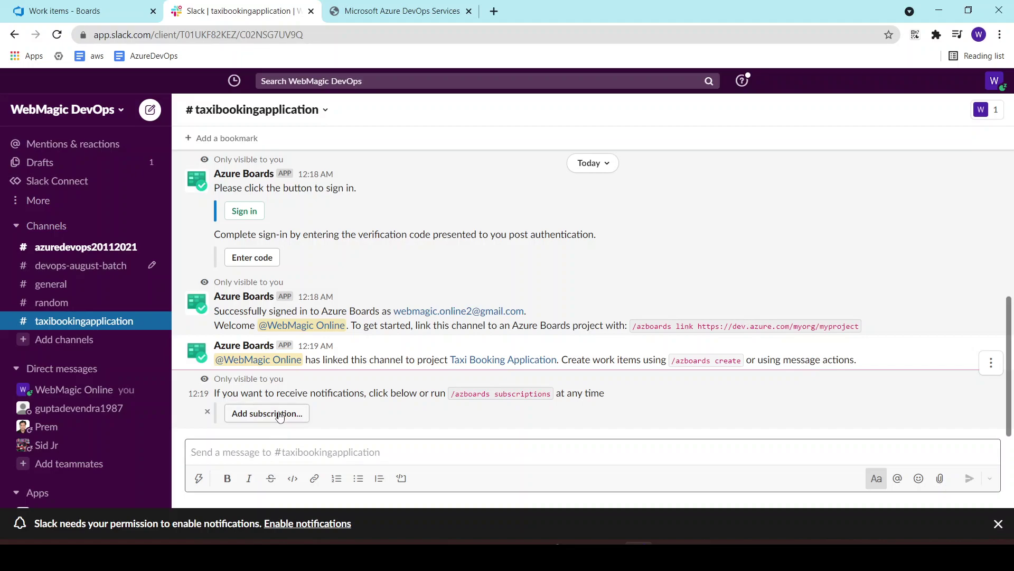
pyautogui.click(280, 416)
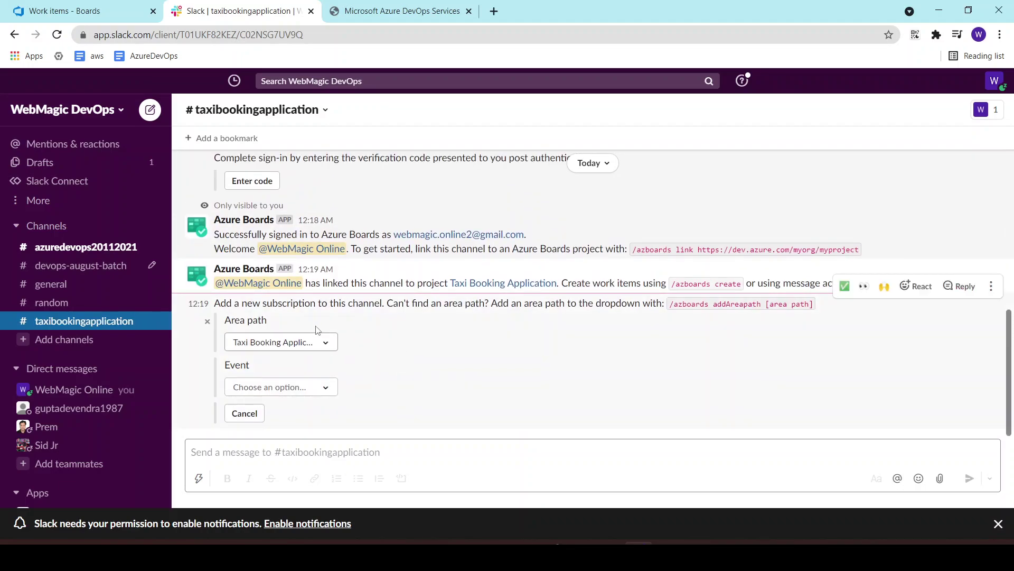
# Step: Save a subscription for Work item created events on the Taxi Booking Application area path
pyautogui.click(268, 346)
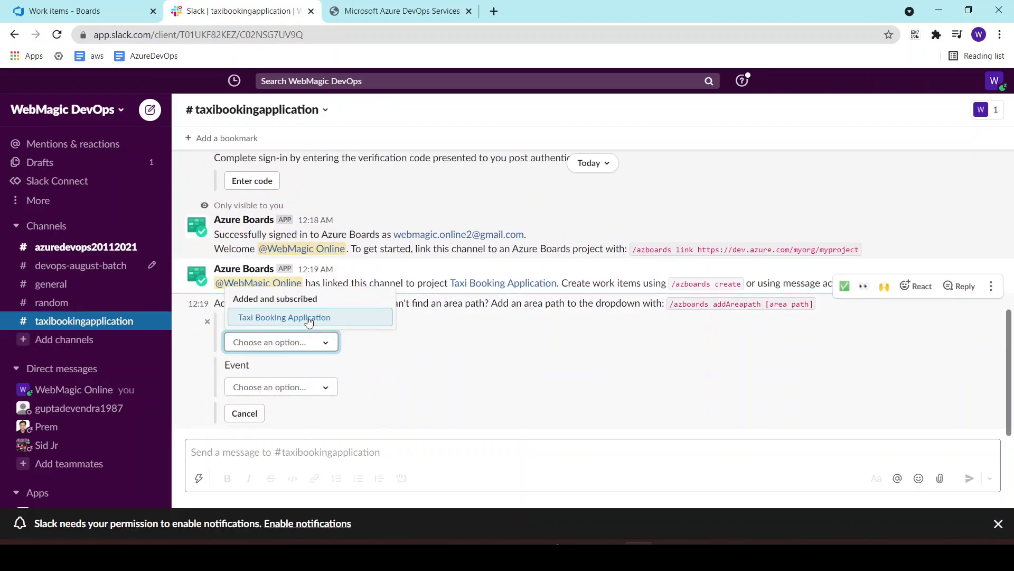
pyautogui.click(309, 319)
pyautogui.click(285, 346)
pyautogui.click(283, 317)
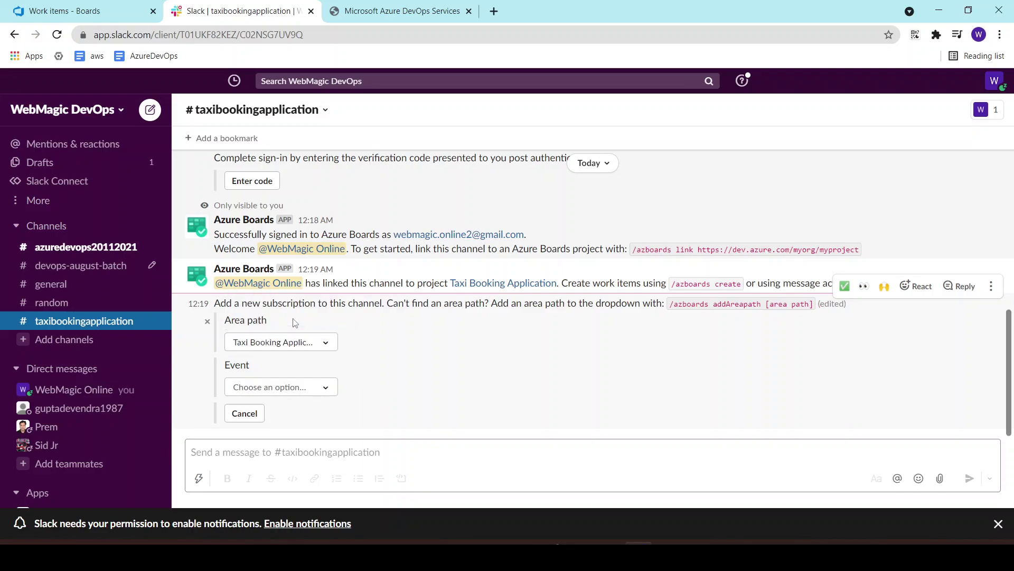
pyautogui.click(281, 338)
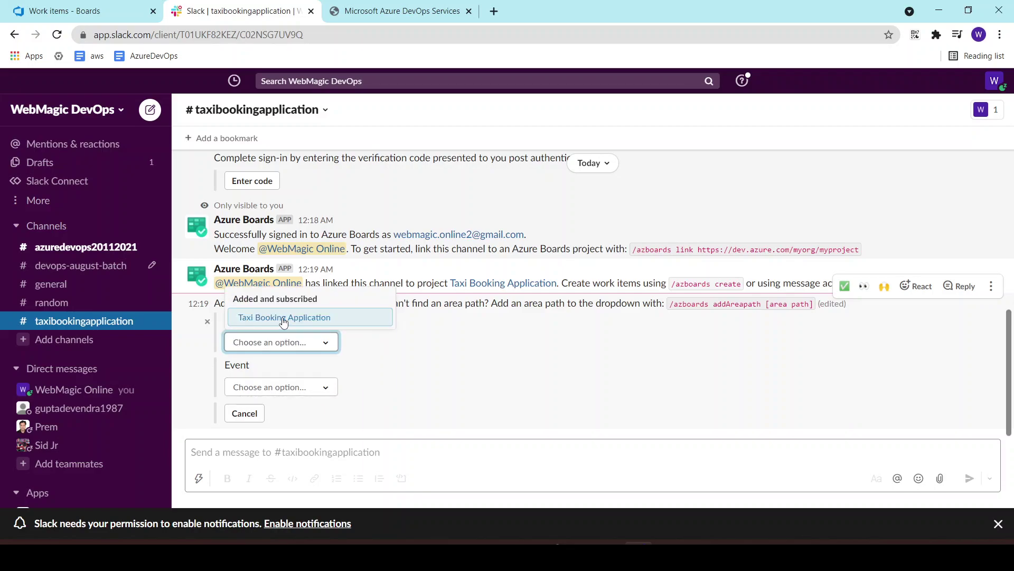
pyautogui.click(283, 319)
pyautogui.click(300, 388)
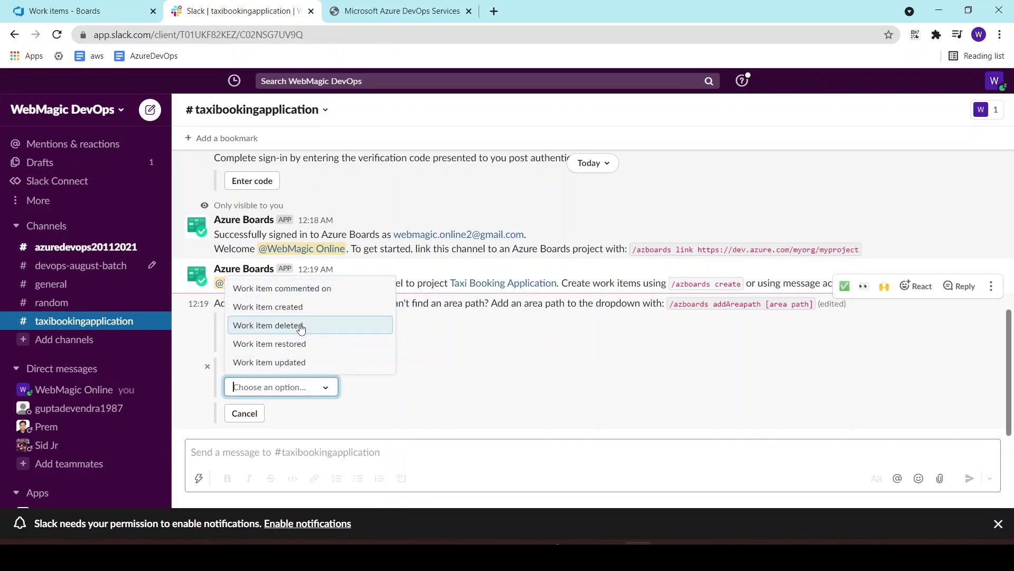
pyautogui.click(290, 306)
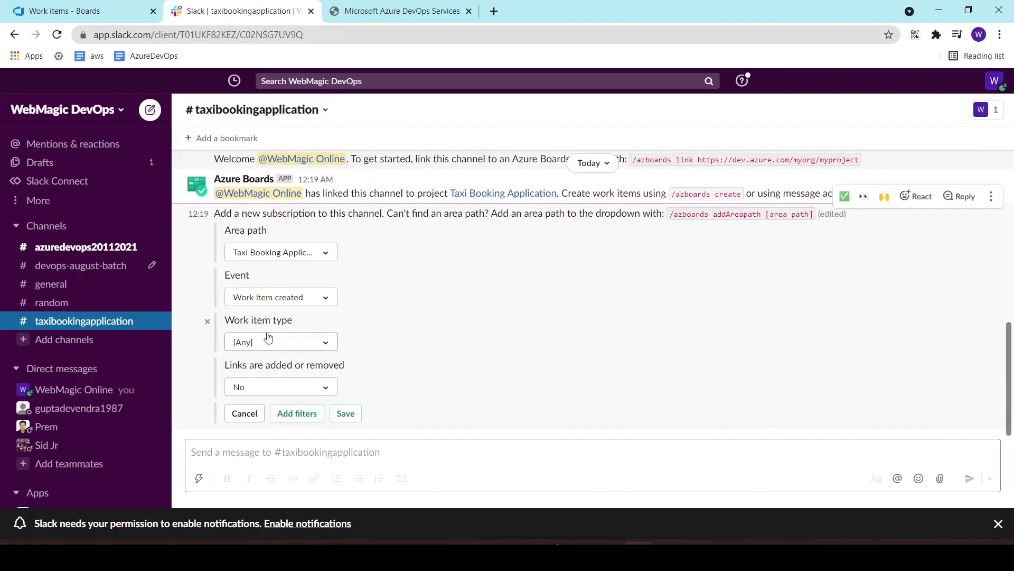
pyautogui.click(357, 419)
pyautogui.click(341, 411)
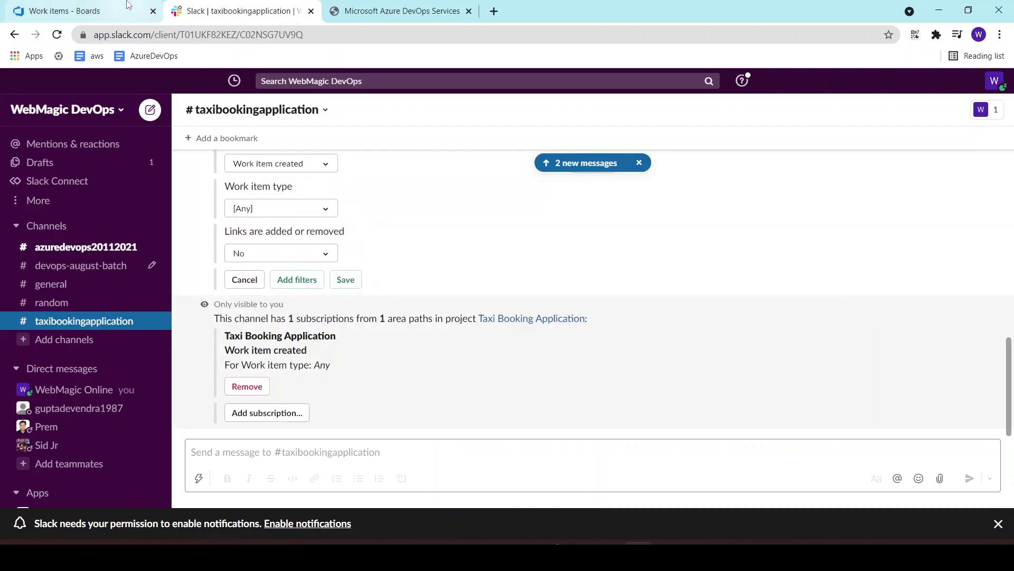
# Step: Add a new Bug titled 'test slack integration' from the Work items list and save it
pyautogui.click(79, 10)
pyautogui.click(340, 148)
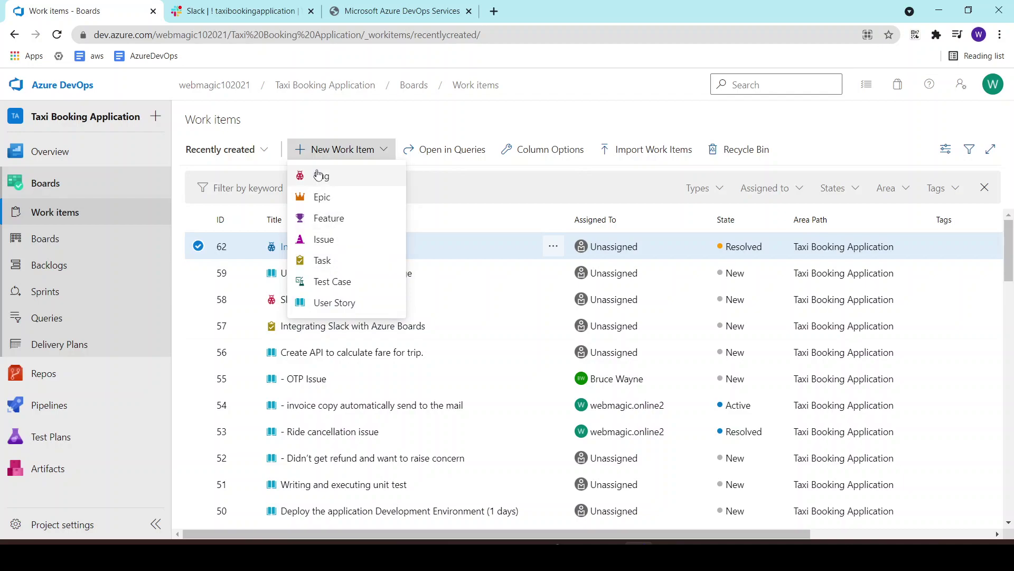
pyautogui.click(320, 177)
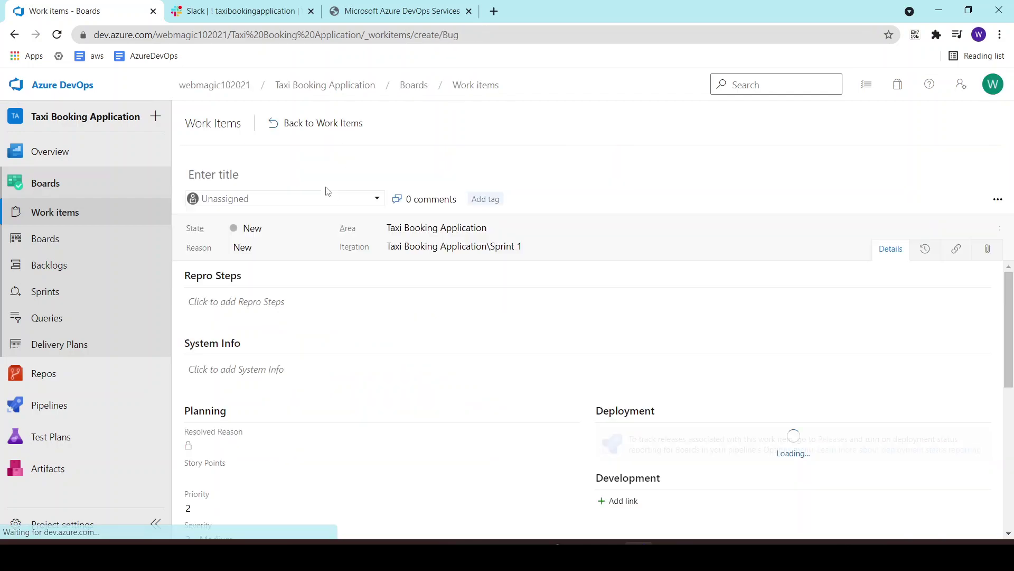
pyautogui.write('test slack int')
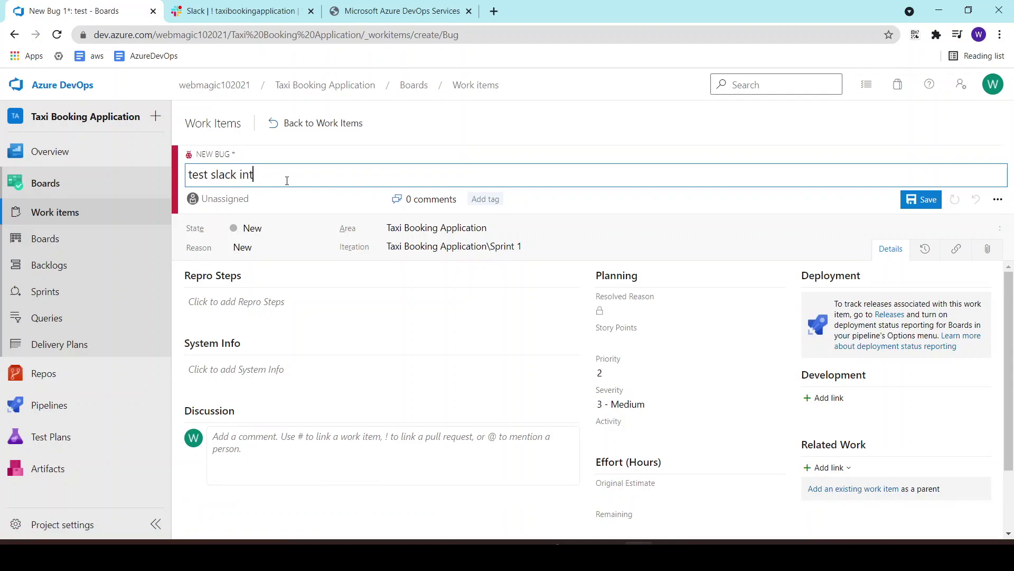
pyautogui.write('egra')
pyautogui.write('tion')
pyautogui.click(911, 204)
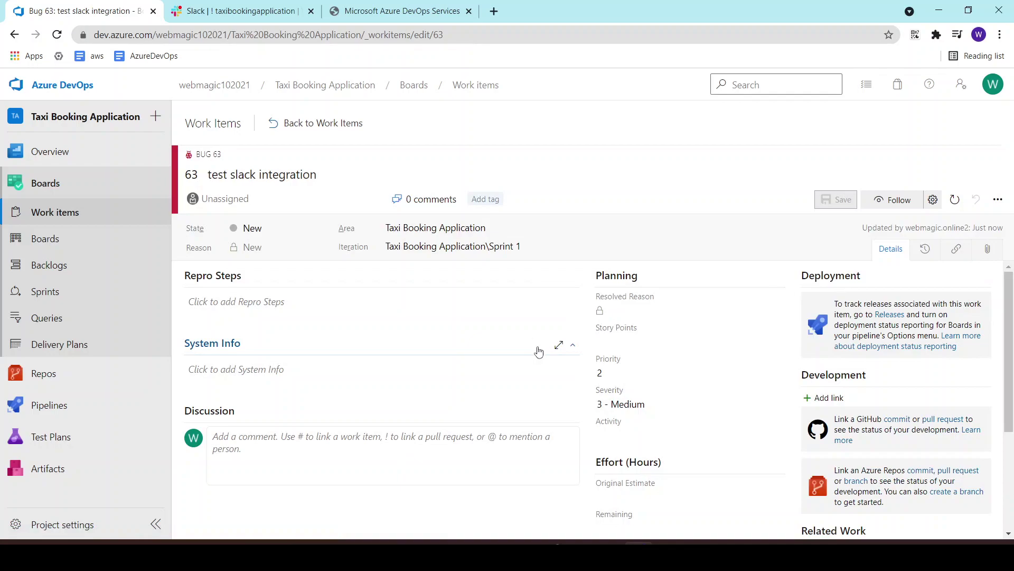
pyautogui.click(221, 5)
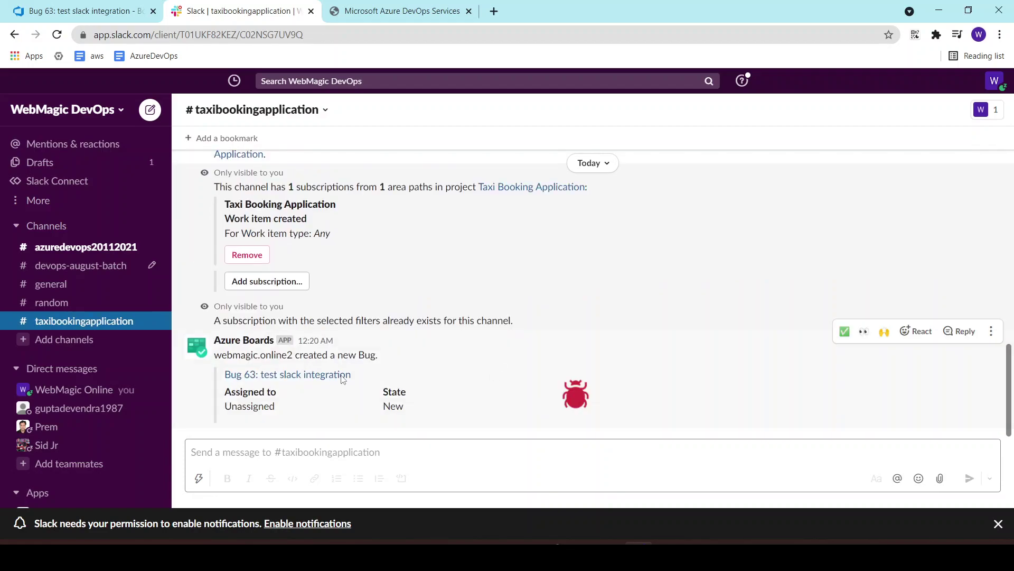
# Step: Post 'azboard create' and attempt the invalid /azboard create command
pyautogui.click(372, 454)
pyautogui.write('azb')
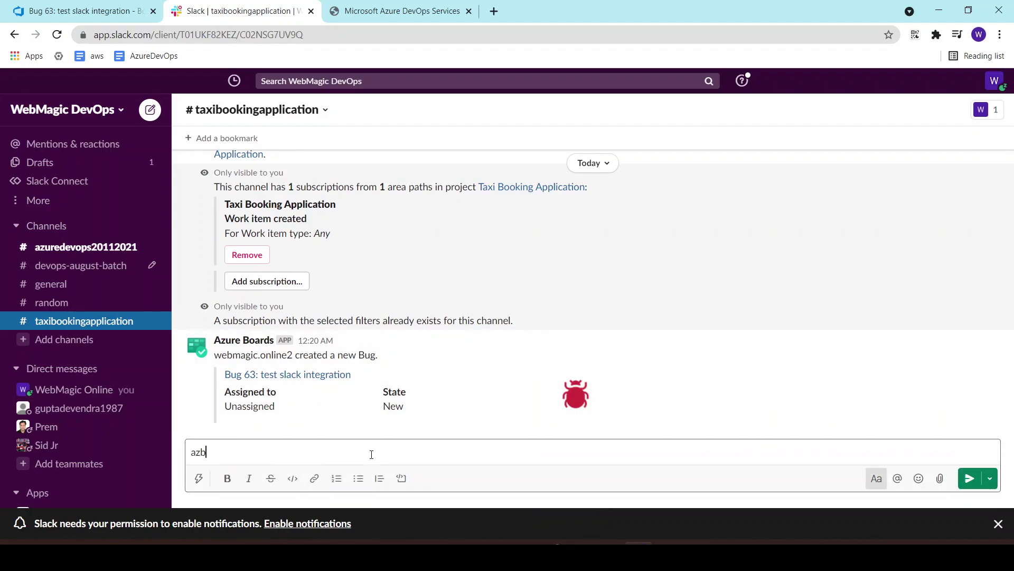
pyautogui.write('oard create')
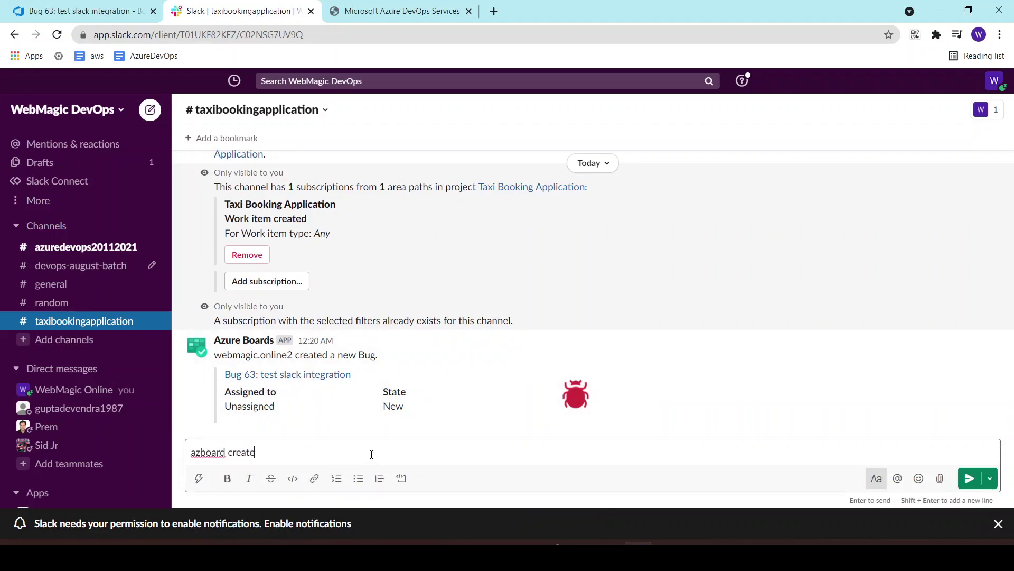
pyautogui.press('Return')
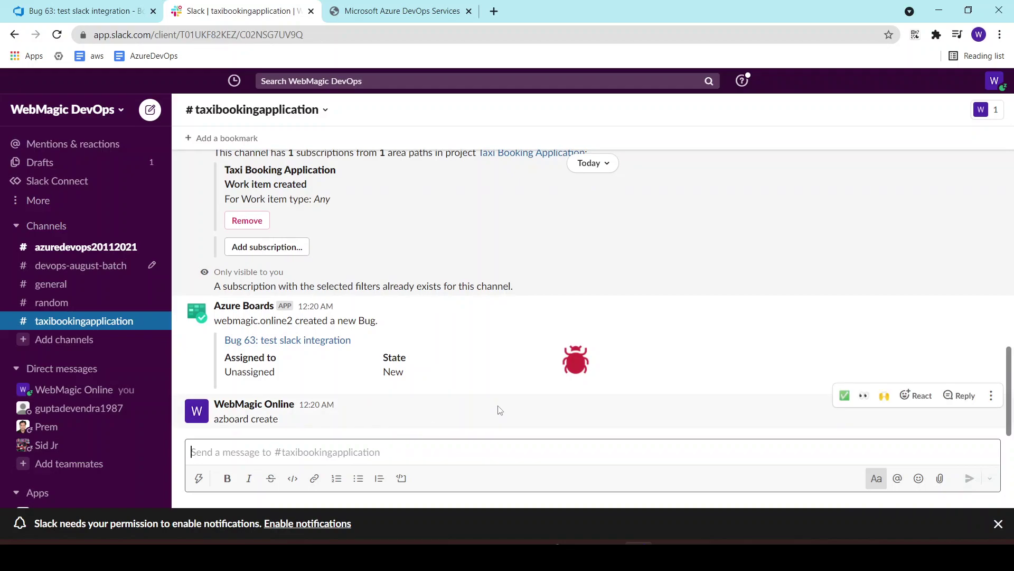
pyautogui.write('/azre')
pyautogui.press('BackSpace')
pyautogui.press('BackSpace')
pyautogui.press('BackSpace')
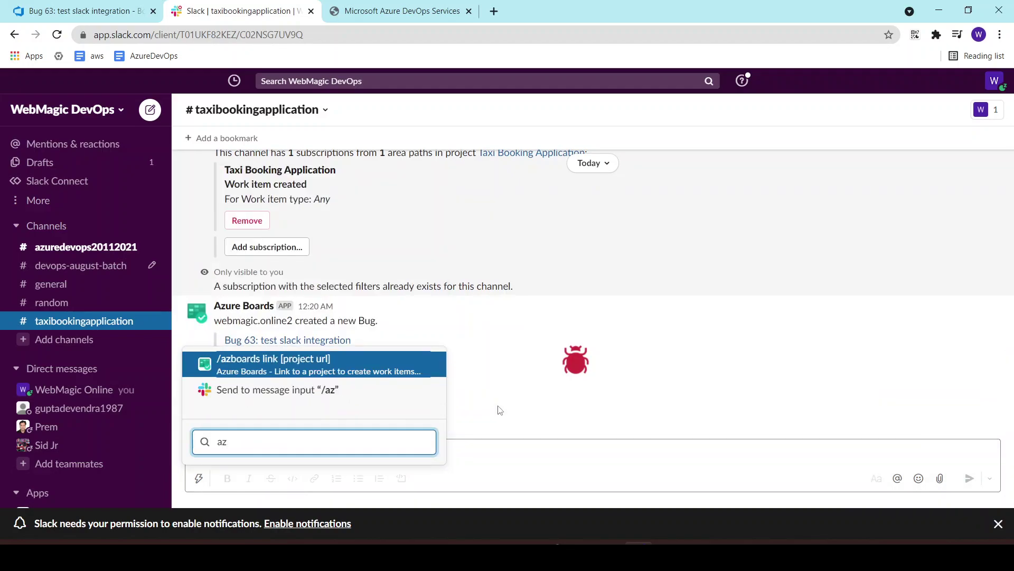
pyautogui.write('/az')
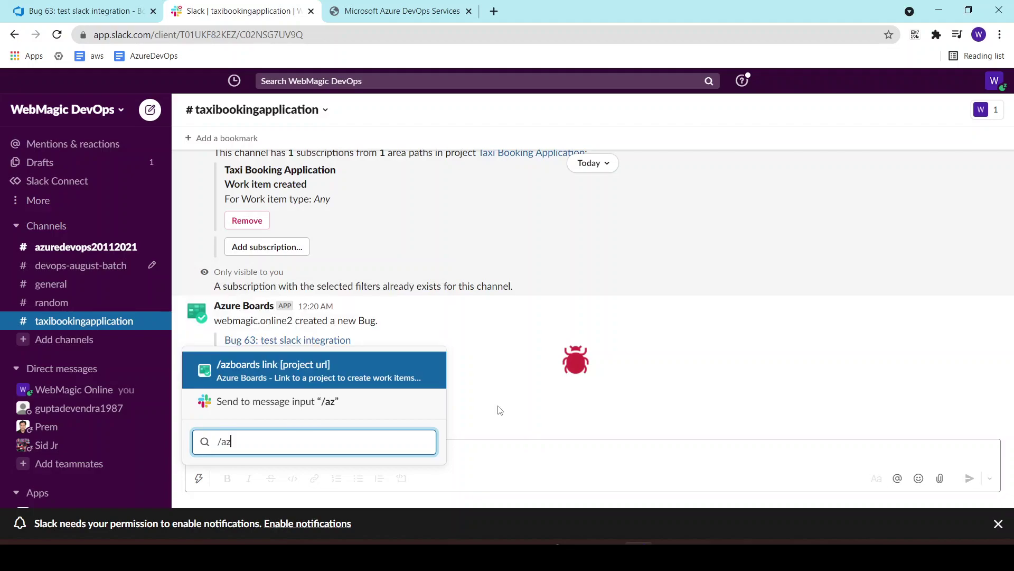
pyautogui.write('board c')
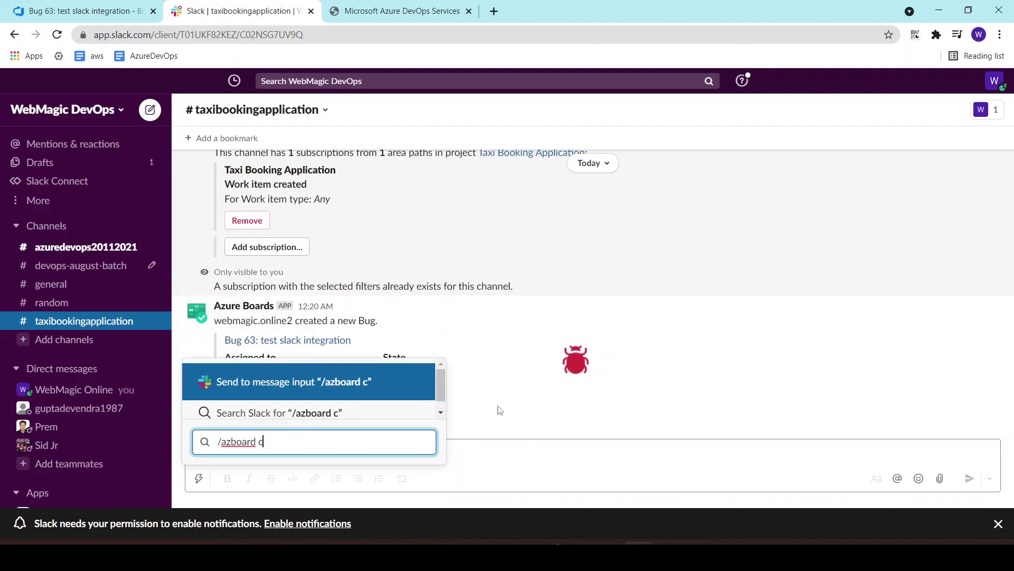
pyautogui.write('reate')
pyautogui.press('Return')
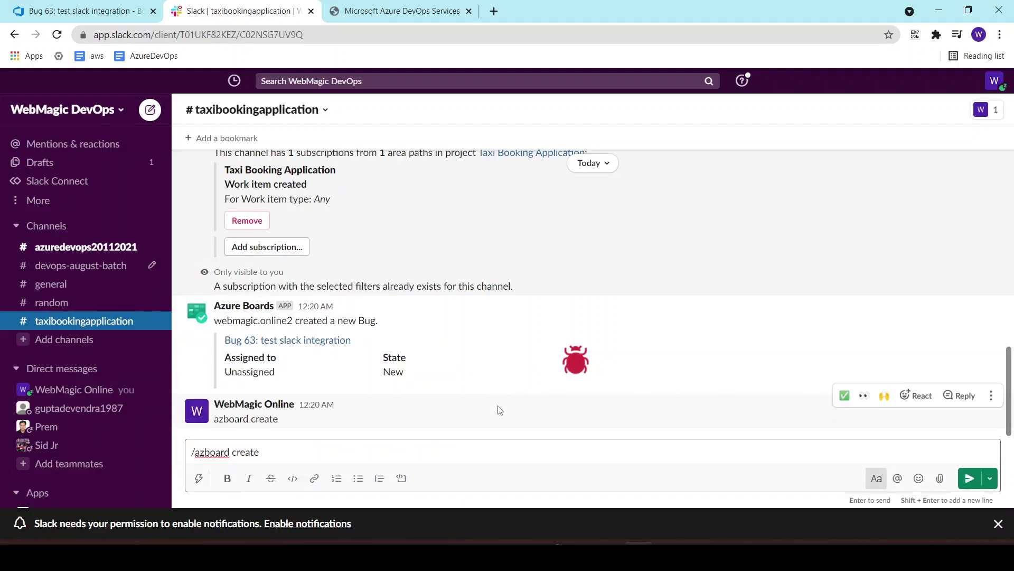
pyautogui.press('Return')
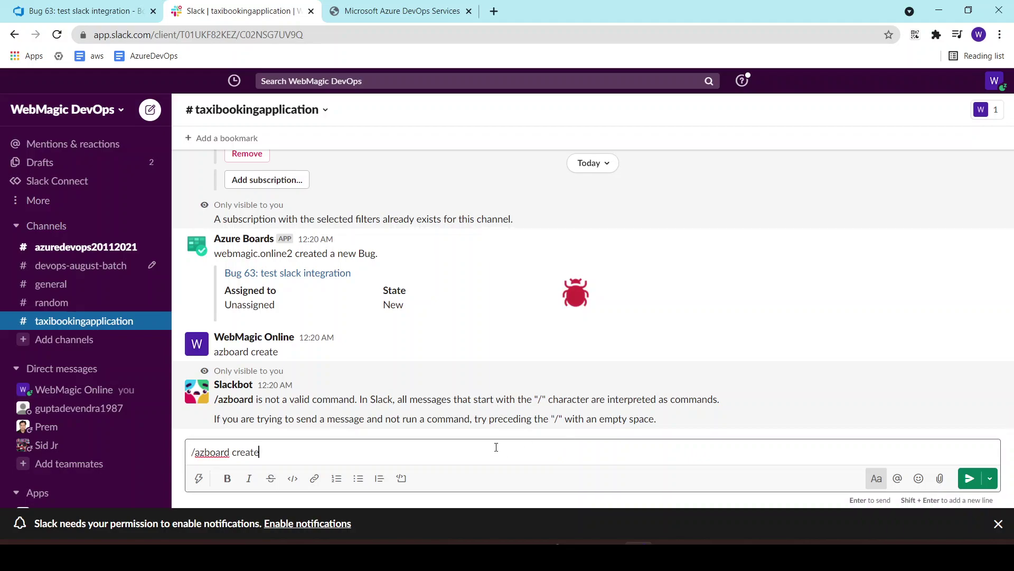
# Step: Try /azureboard create, then clear the draft and enter the /azboards command instead
pyautogui.press('BackSpace')
pyautogui.write('az')
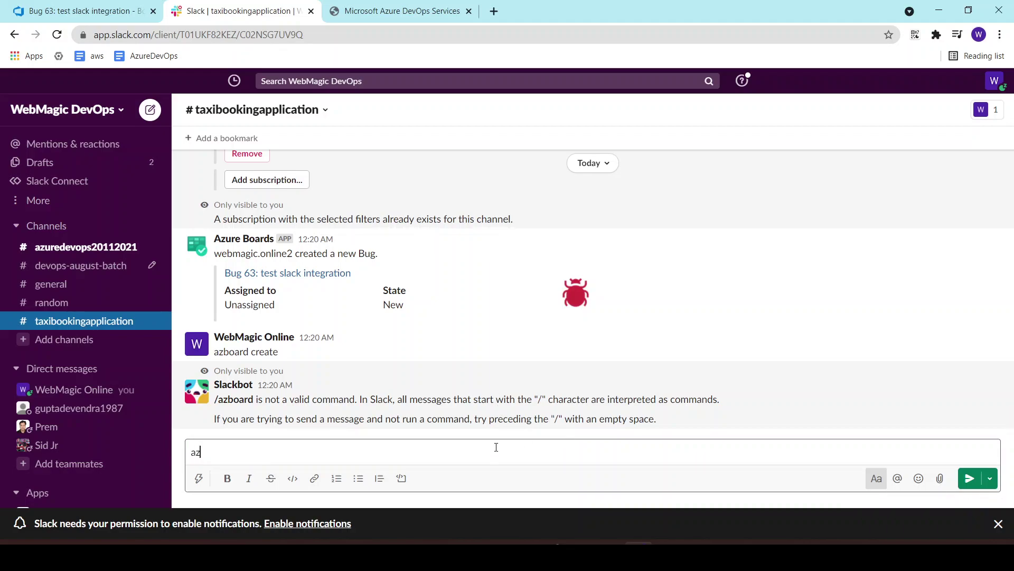
pyautogui.hotkey('ctrl', 'a')
pyautogui.press('BackSpace')
pyautogui.write('/')
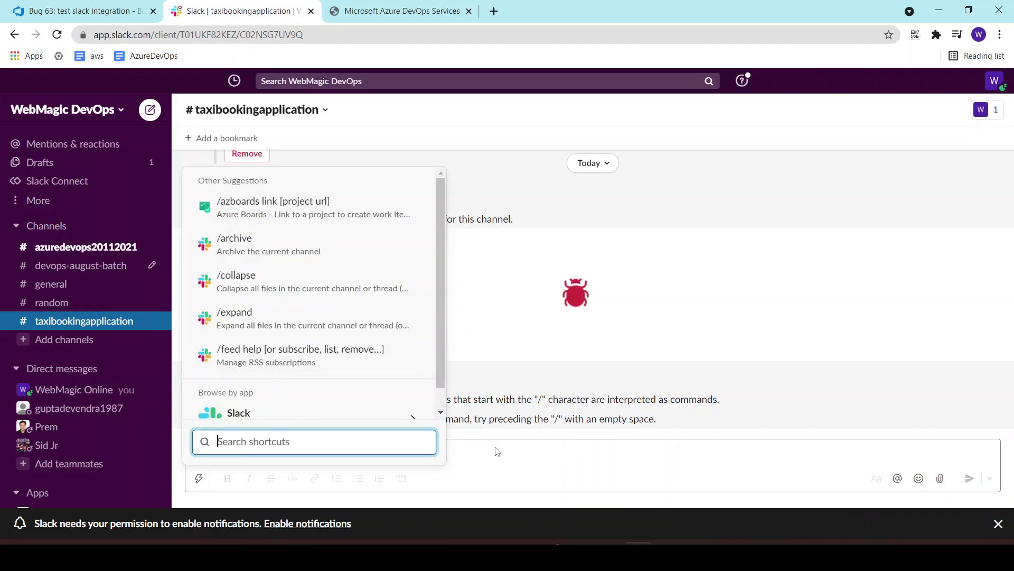
pyautogui.write('azureboard')
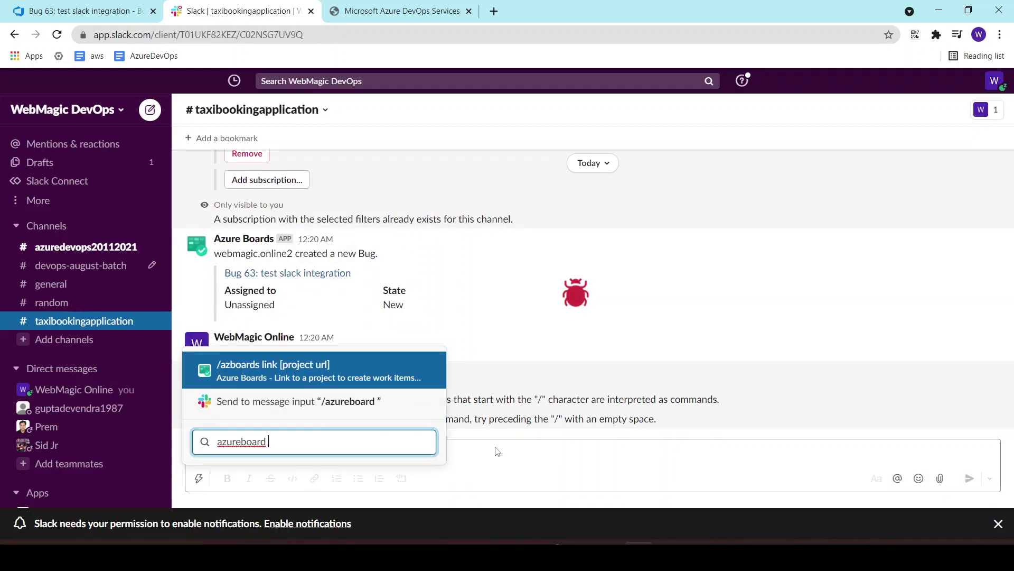
pyautogui.write(' create')
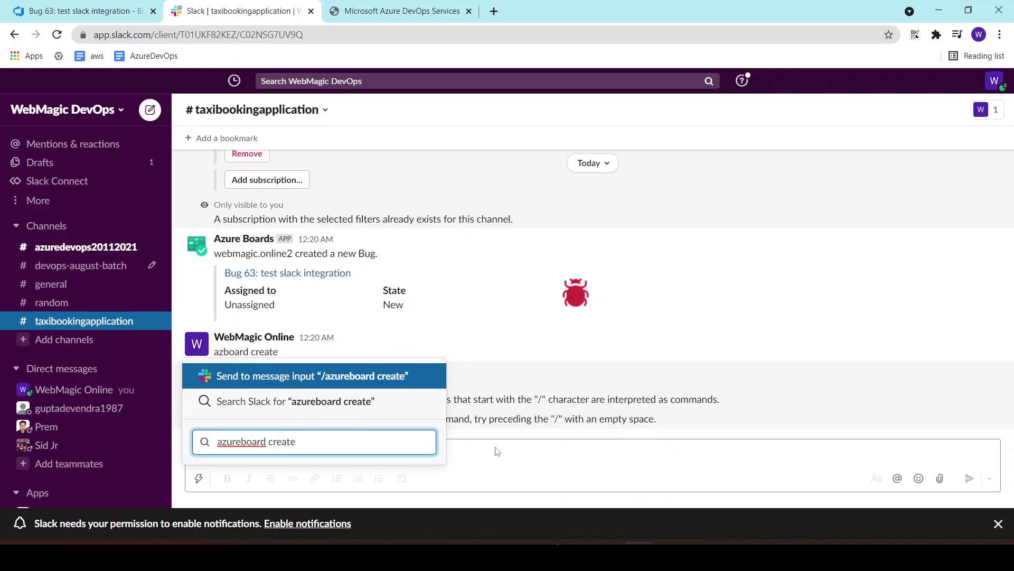
pyautogui.press('Return')
pyautogui.press('Return')
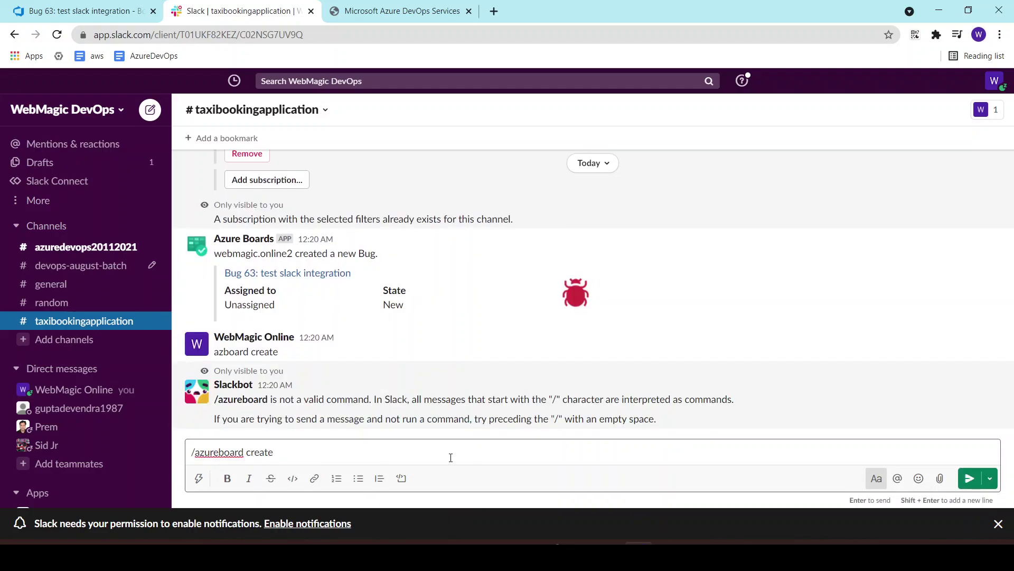
pyautogui.hotkey('ctrl', 'a')
pyautogui.write('az')
pyautogui.press('BackSpace')
pyautogui.press('BackSpace')
pyautogui.write('a')
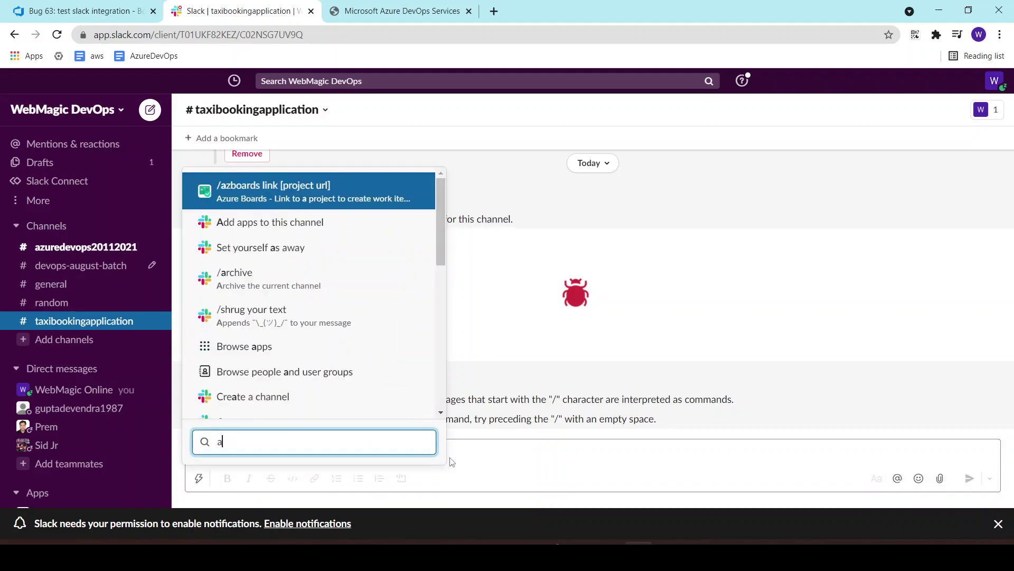
pyautogui.write('zboards')
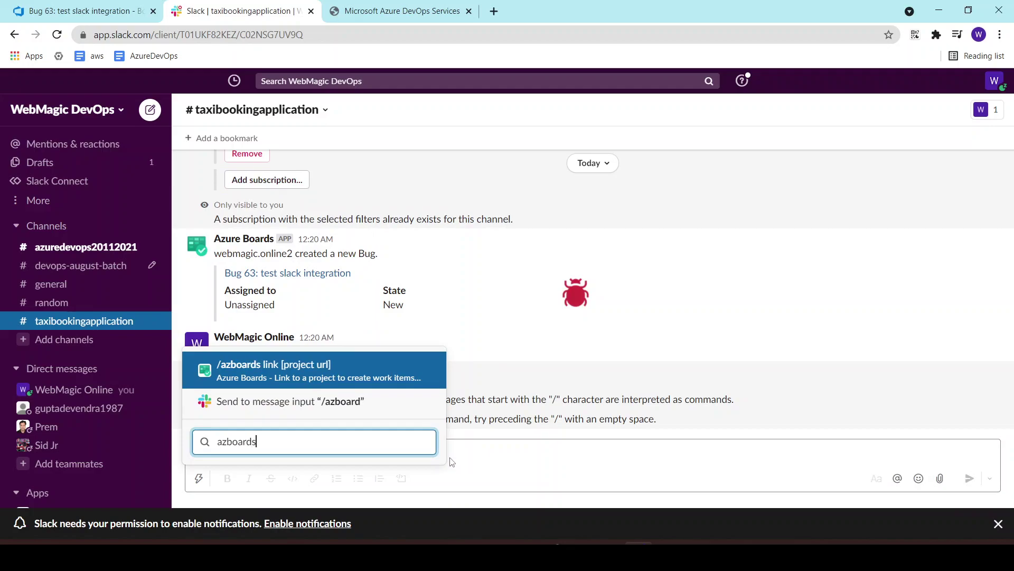
pyautogui.press('Return')
# Step: Submit User Story 'Slack integration task' in the Taxi Booking Application area via /azboards create
pyautogui.write('create')
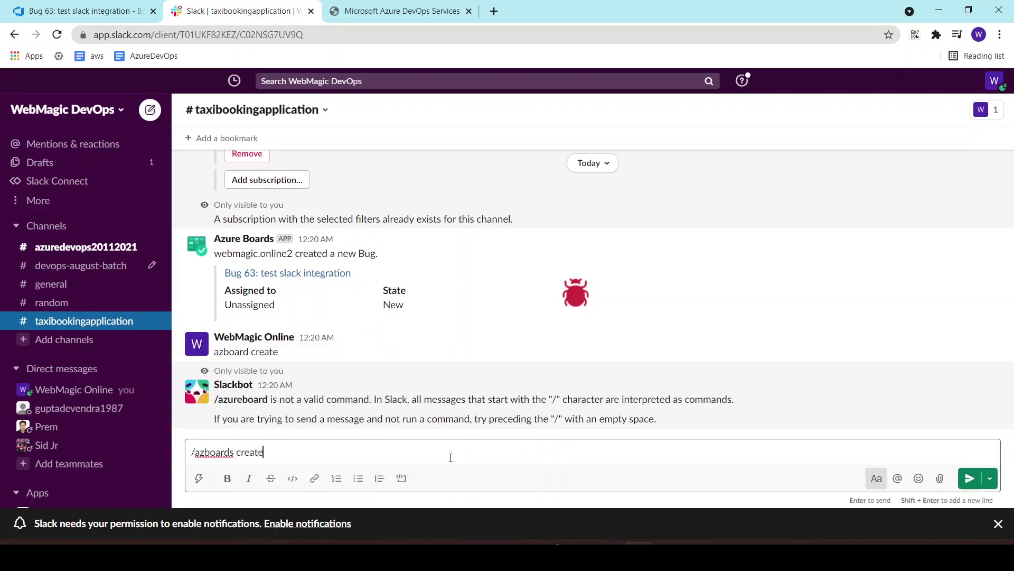
pyautogui.press('Return')
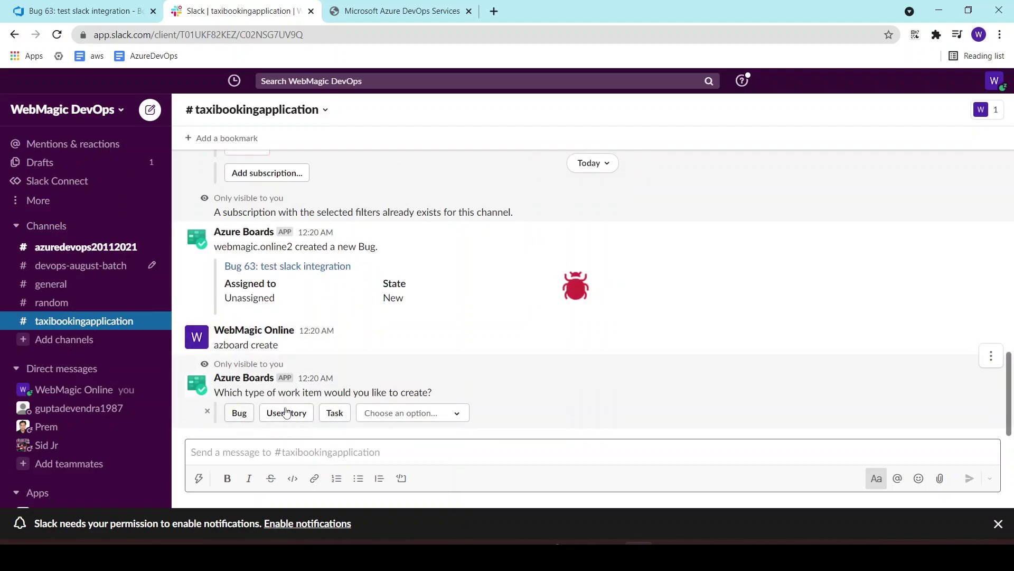
pyautogui.click(304, 414)
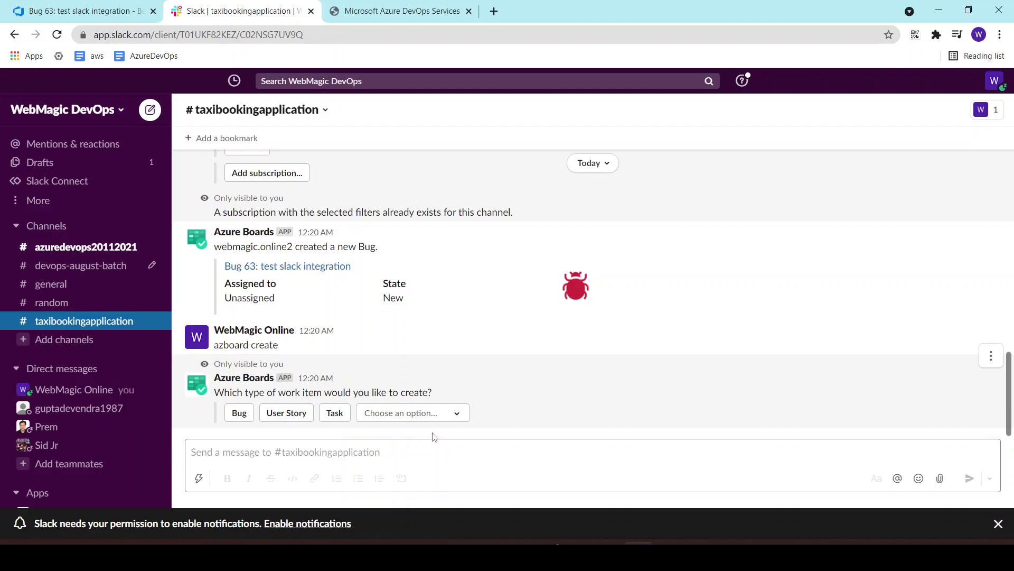
pyautogui.click(301, 416)
pyautogui.click(317, 412)
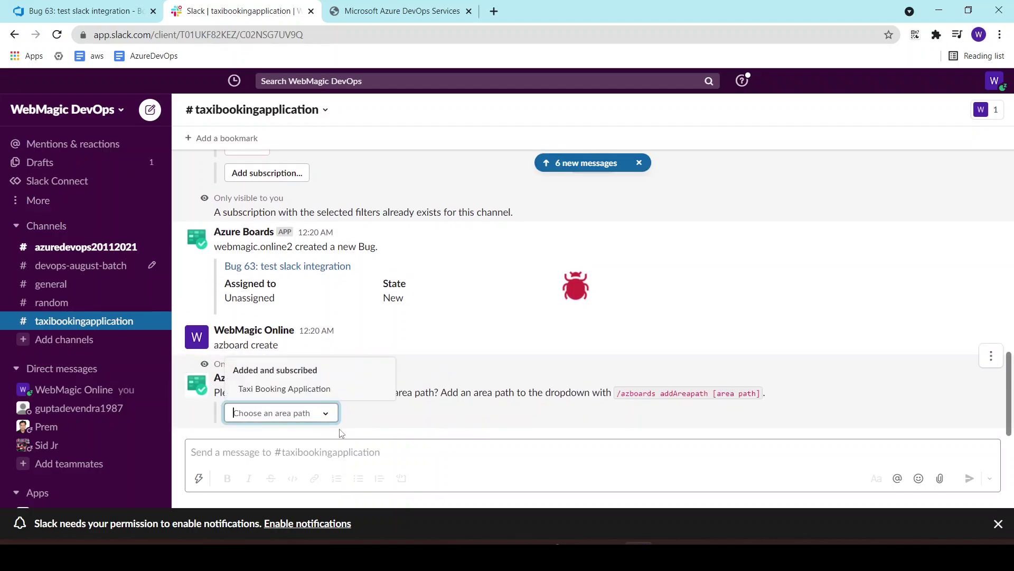
pyautogui.click(327, 386)
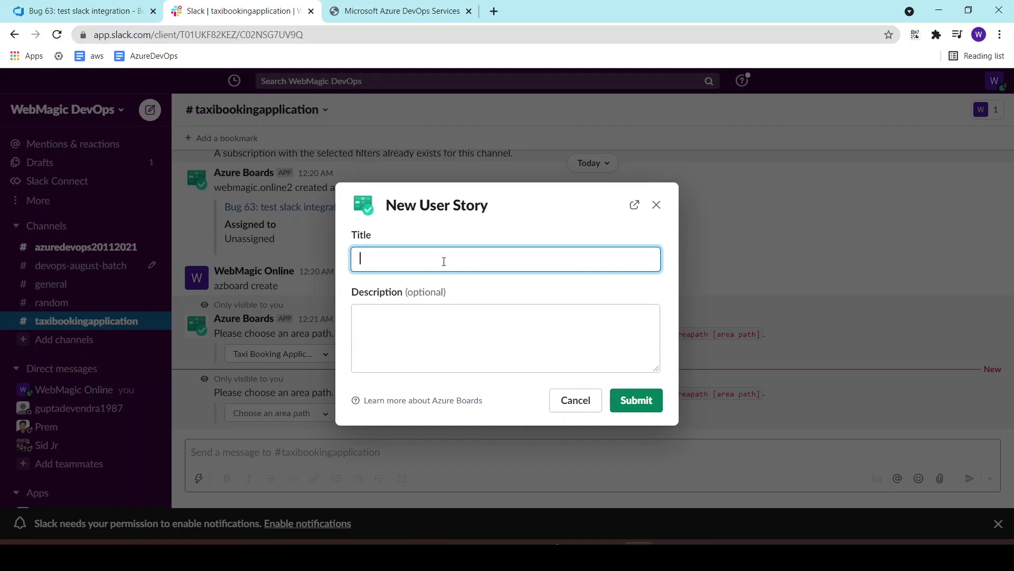
pyautogui.write('Slack integrat')
pyautogui.write('ion task')
pyautogui.click(635, 400)
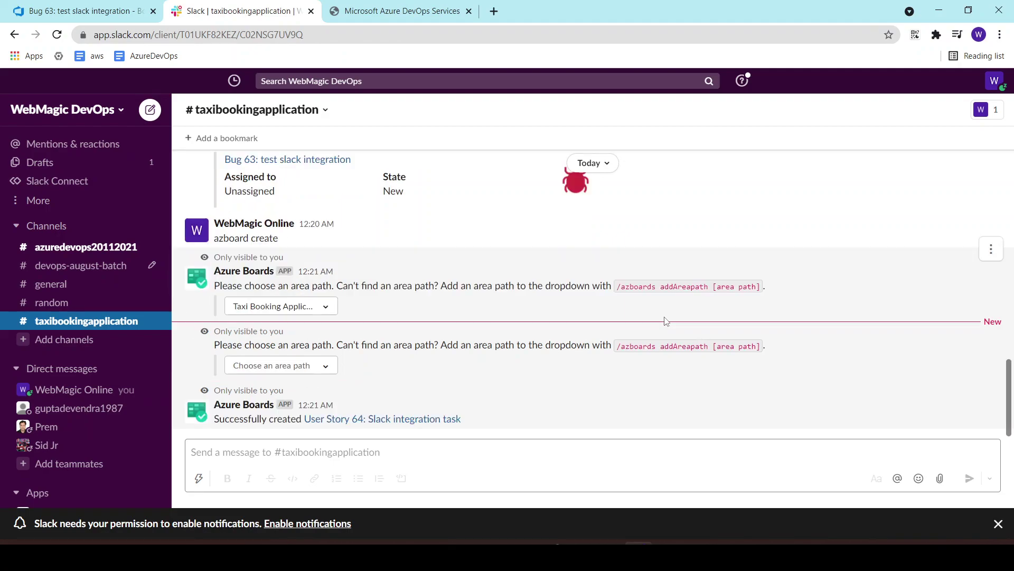
pyautogui.click(80, 11)
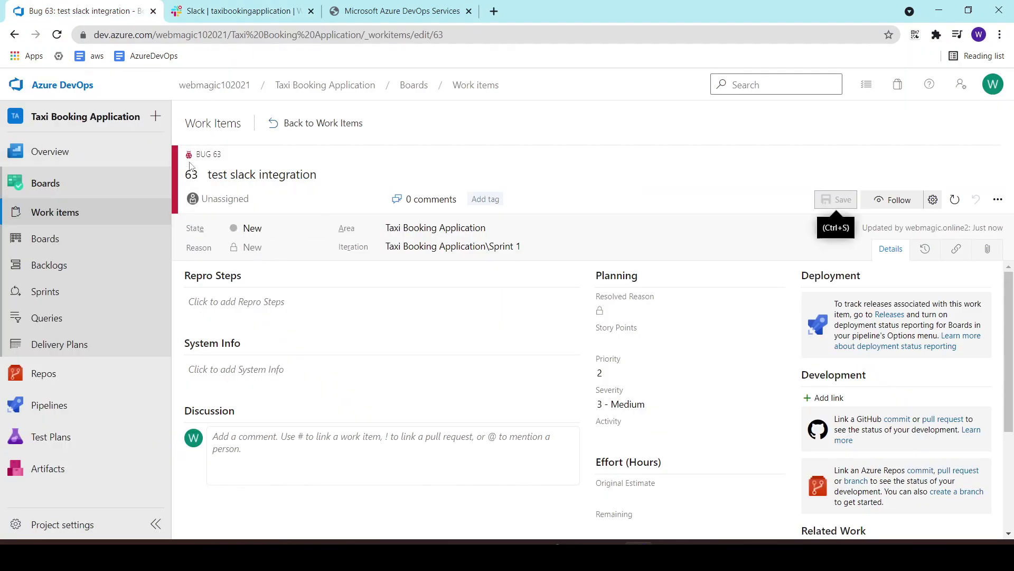
# Step: Show the recently created work items list in Azure DevOps, listing User Story 64 above Bug 63
pyautogui.click(80, 211)
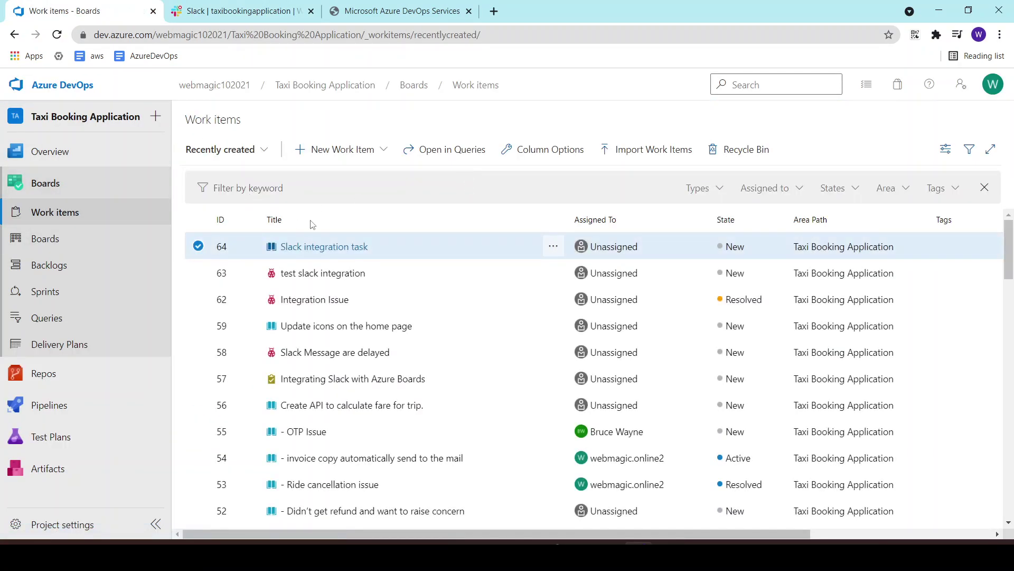